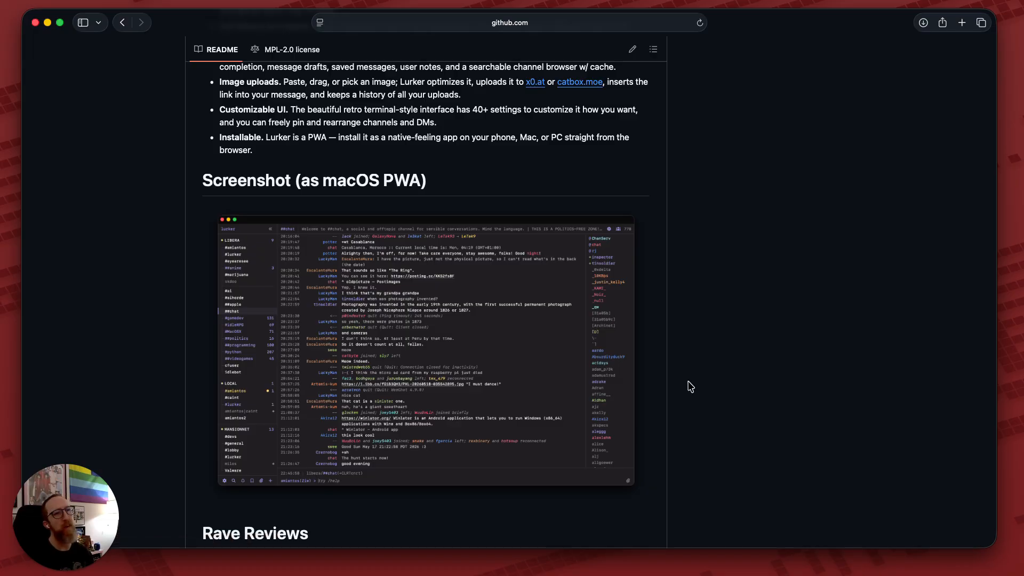
# Open the README's deploy/digitalocean-cloud-init.sh link in a new tab and view it.
pyautogui.scroll(-8, 687, 384)
pyautogui.scroll(-5, 691, 387)
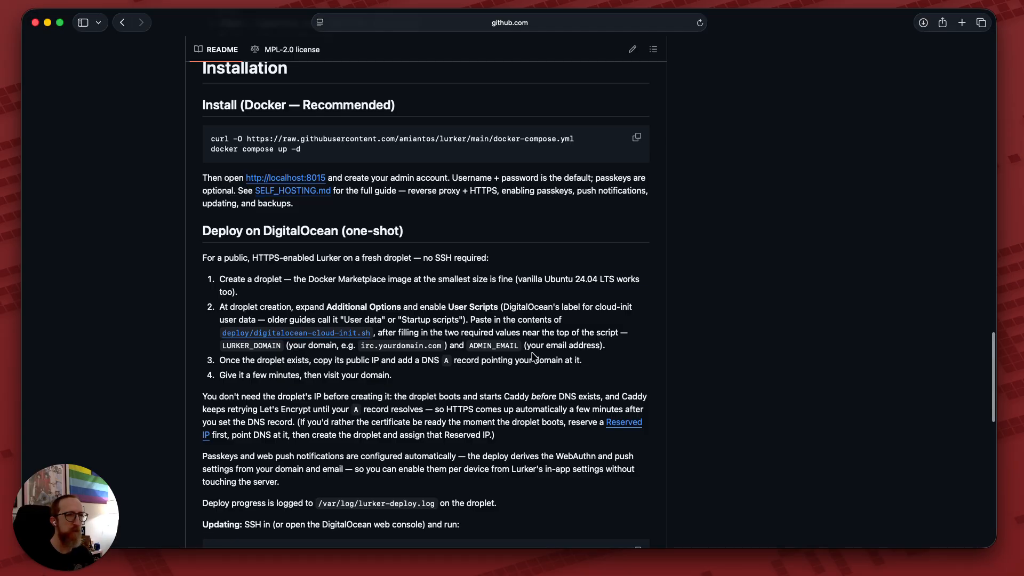
pyautogui.scroll(-2, 445, 368)
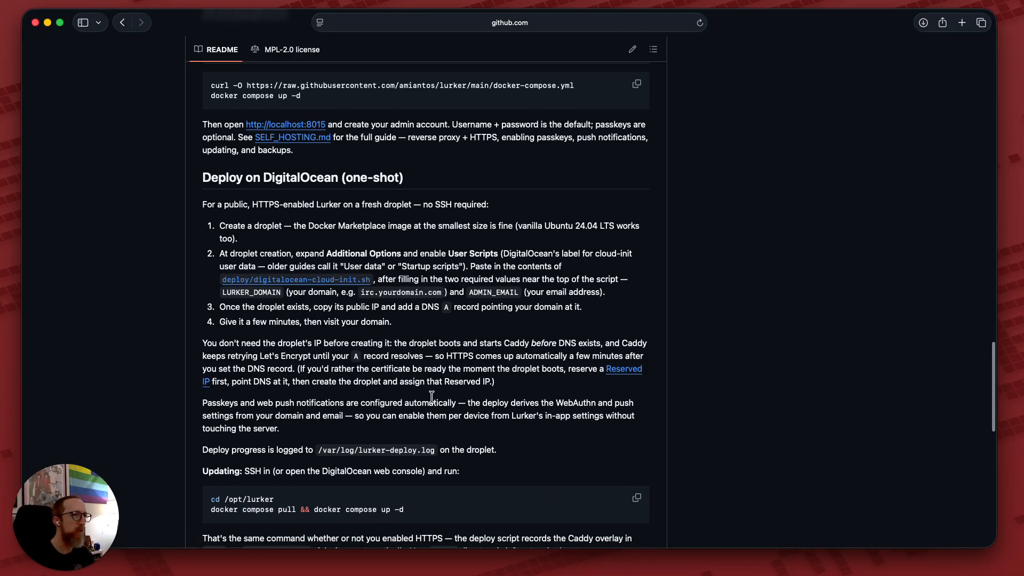
pyautogui.keyDown('super'); pyautogui.click(324, 285); pyautogui.keyUp('super')
pyautogui.click(698, 45)
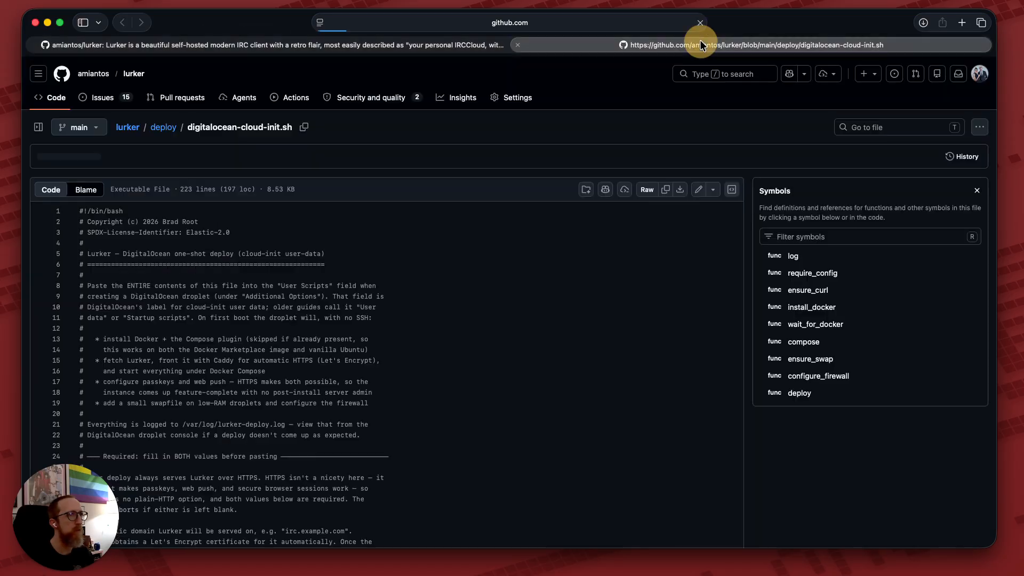
# Copy the cloud-init script's raw contents to the clipboard.
pyautogui.click(666, 193)
pyautogui.click(666, 193)
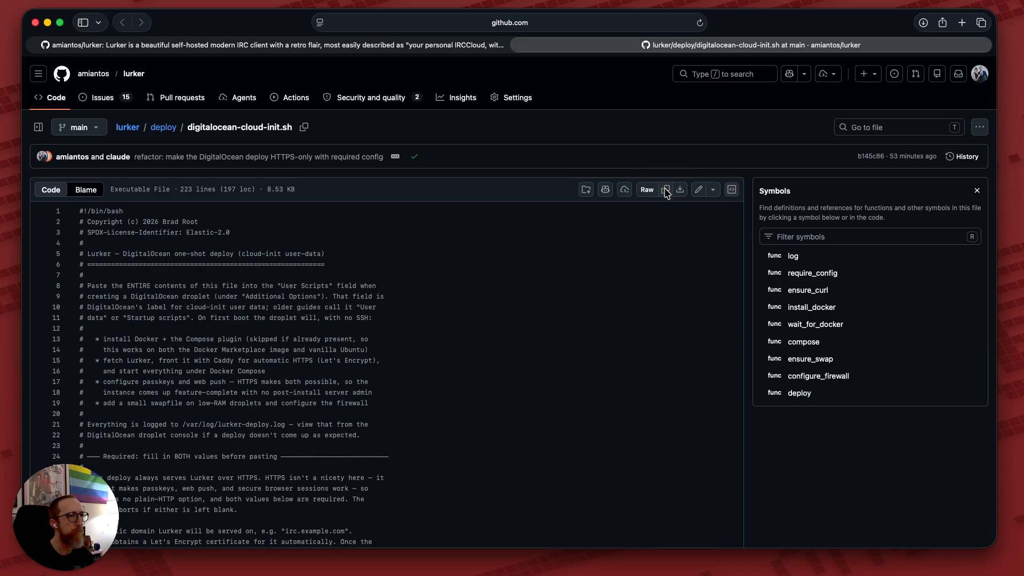
pyautogui.hotkey('ctrl', 'Up')
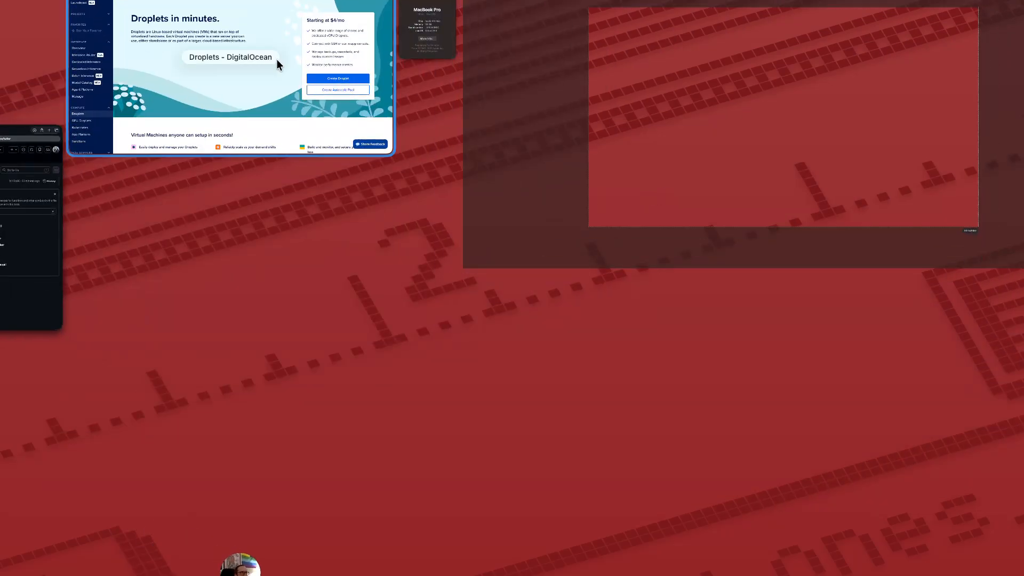
# Start a new droplet from the Docker Marketplace image.
pyautogui.click(277, 60)
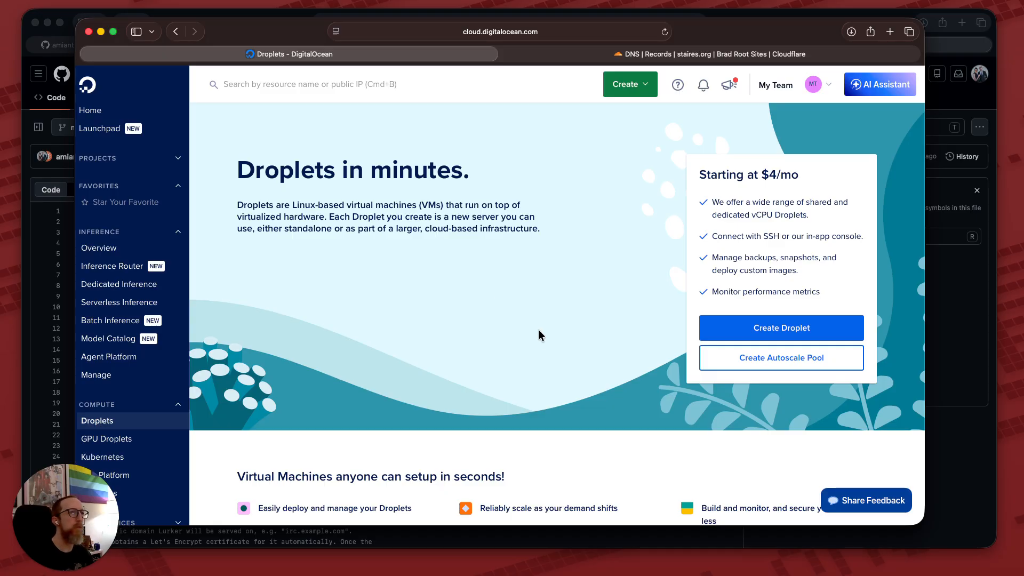
pyautogui.click(757, 326)
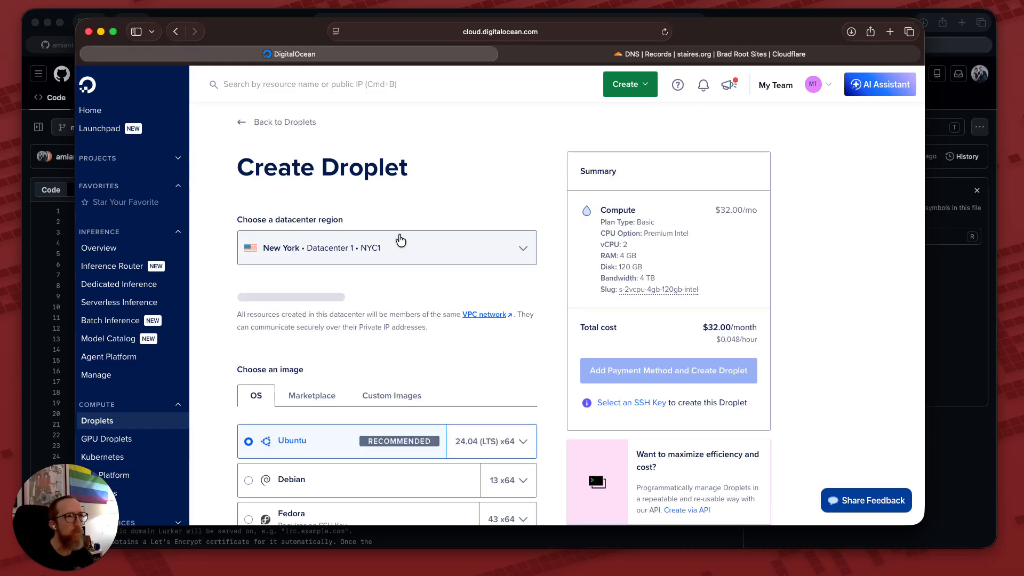
pyautogui.scroll(-1, 225, 373)
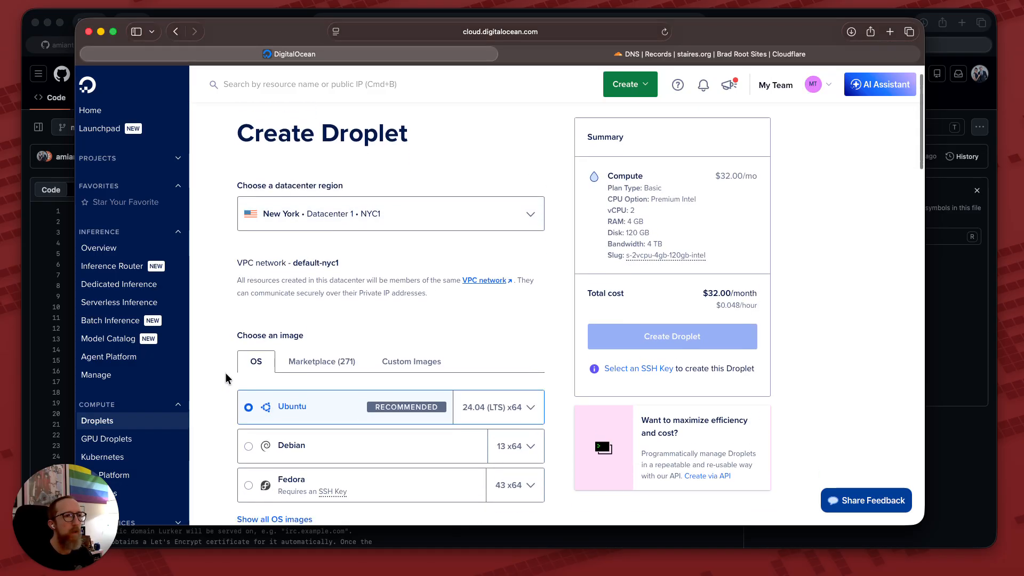
pyautogui.click(322, 354)
pyautogui.scroll(-3, 244, 371)
pyautogui.click(246, 415)
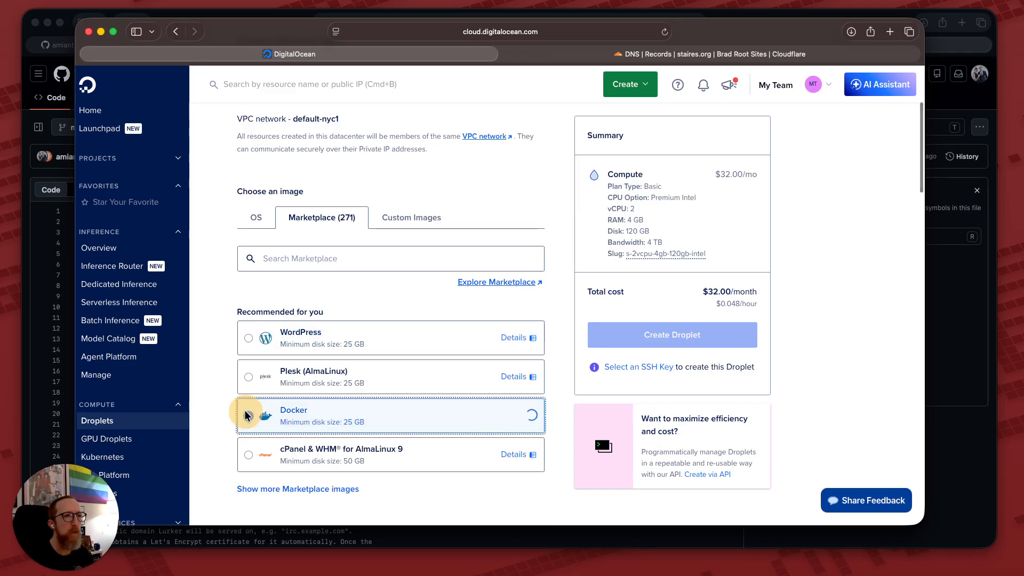
# Choose the Regular shared-CPU $6.00/mo plan.
pyautogui.scroll(-1, 227, 430)
pyautogui.scroll(-6, 227, 424)
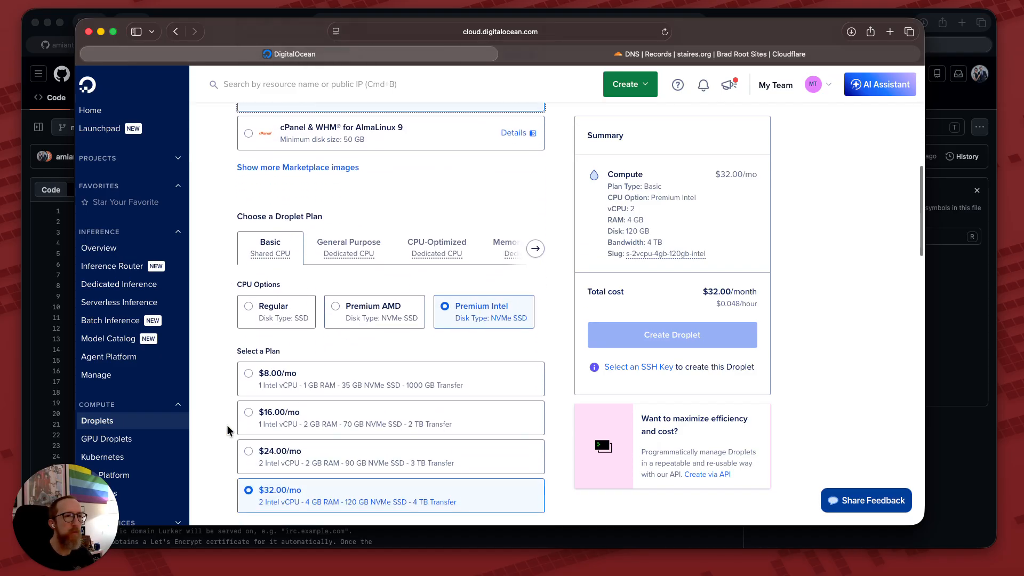
pyautogui.click(267, 296)
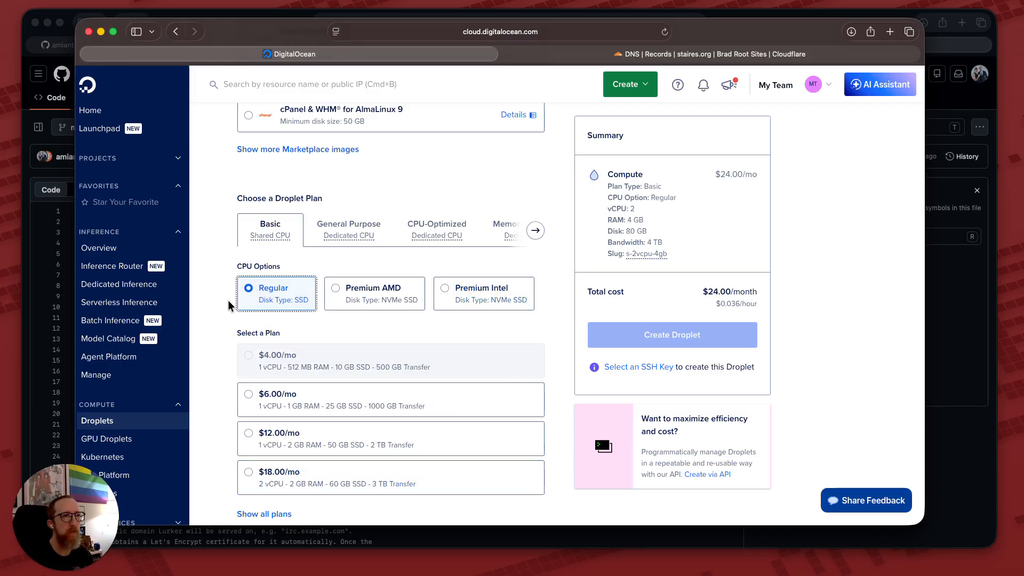
pyautogui.scroll(-2, 222, 356)
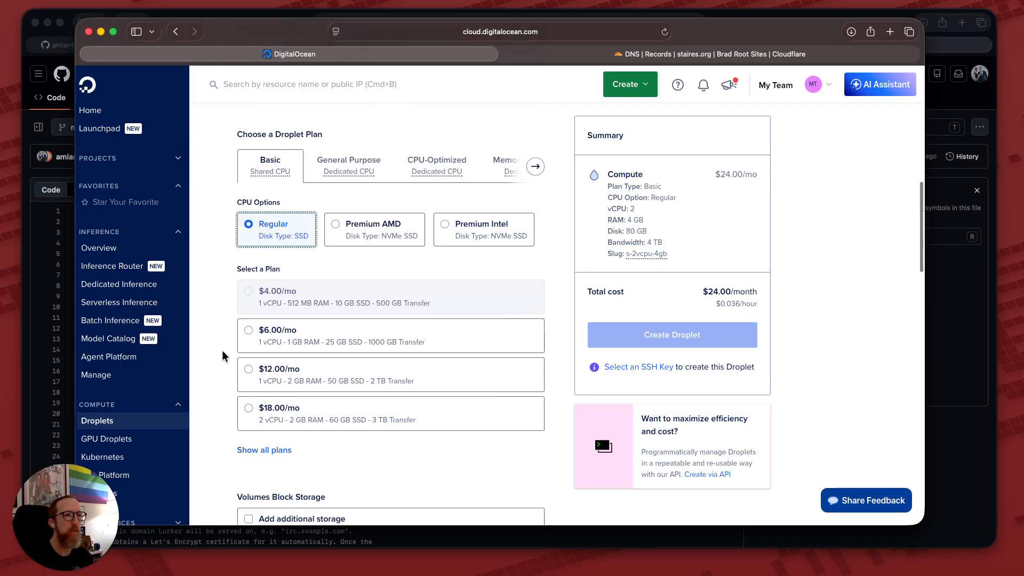
pyautogui.click(249, 333)
# Select the laptop's SSH key and enable startup scripts.
pyautogui.scroll(-4, 226, 379)
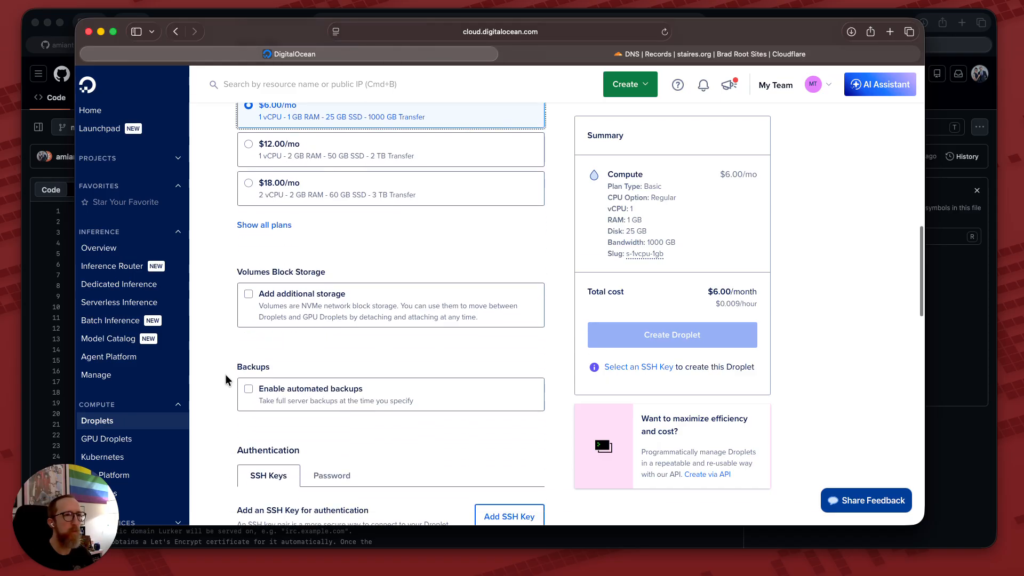
pyautogui.scroll(-5, 226, 379)
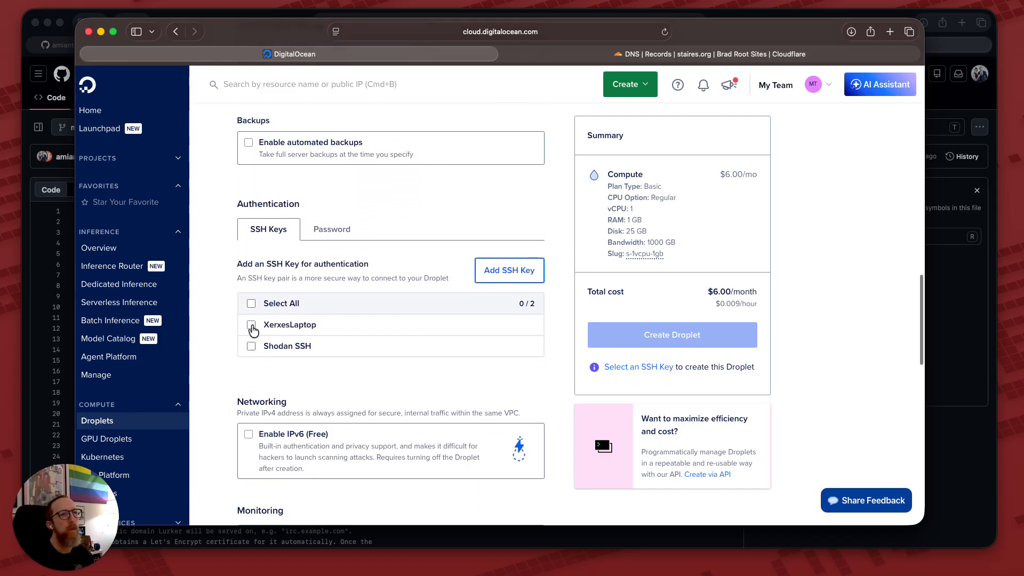
pyautogui.click(251, 326)
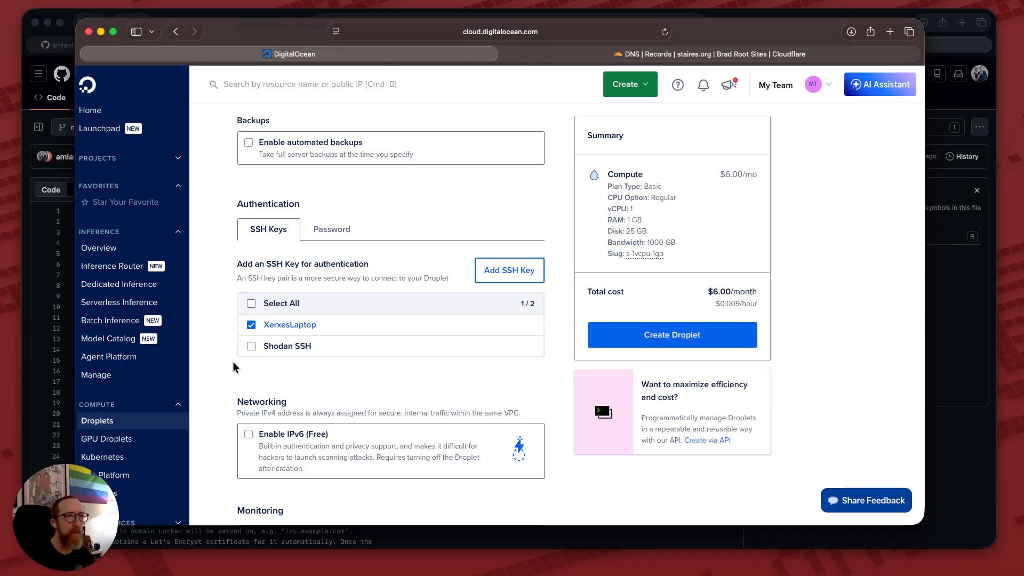
pyautogui.scroll(-4, 232, 374)
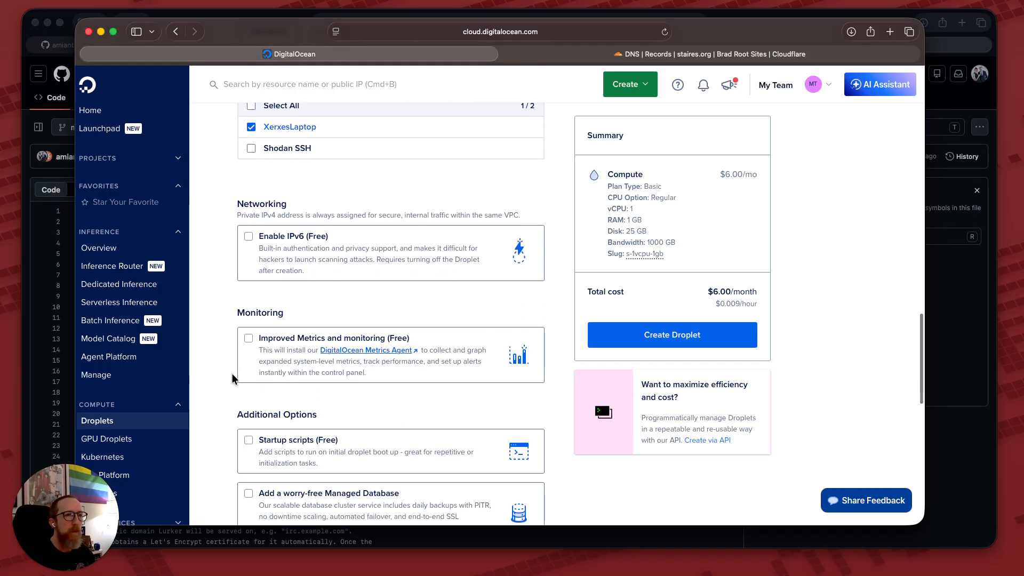
pyautogui.scroll(-3, 232, 373)
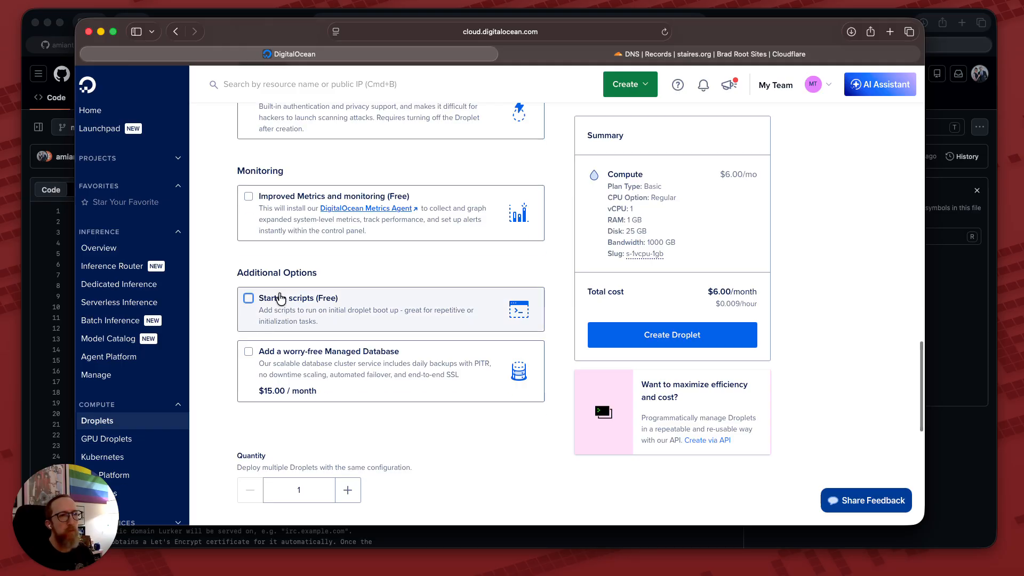
pyautogui.click(280, 298)
# Paste the Lurker cloud-init script into the startup scripts box.
pyautogui.scroll(-1, 389, 342)
pyautogui.click(402, 334)
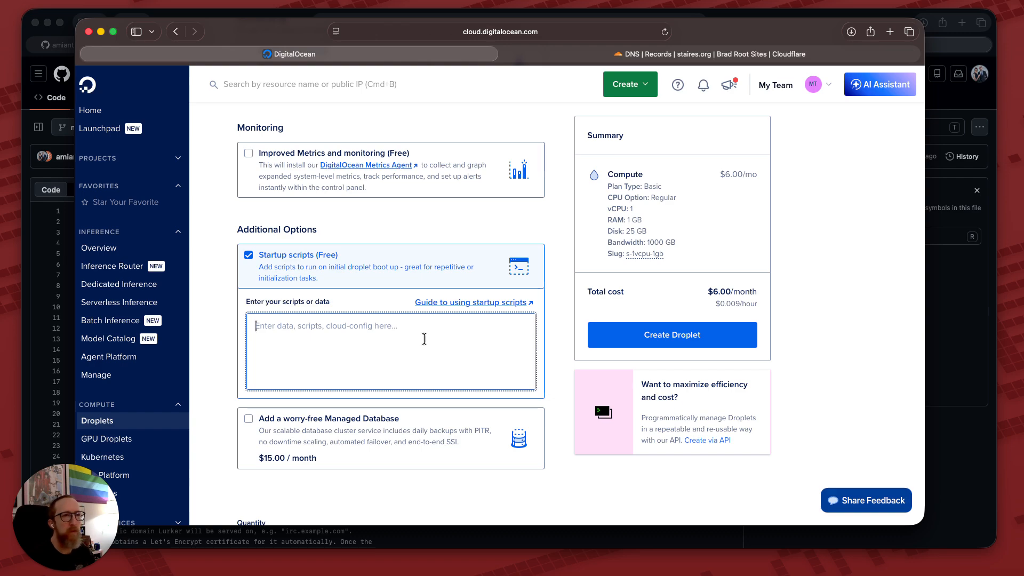
pyautogui.press('super+v')
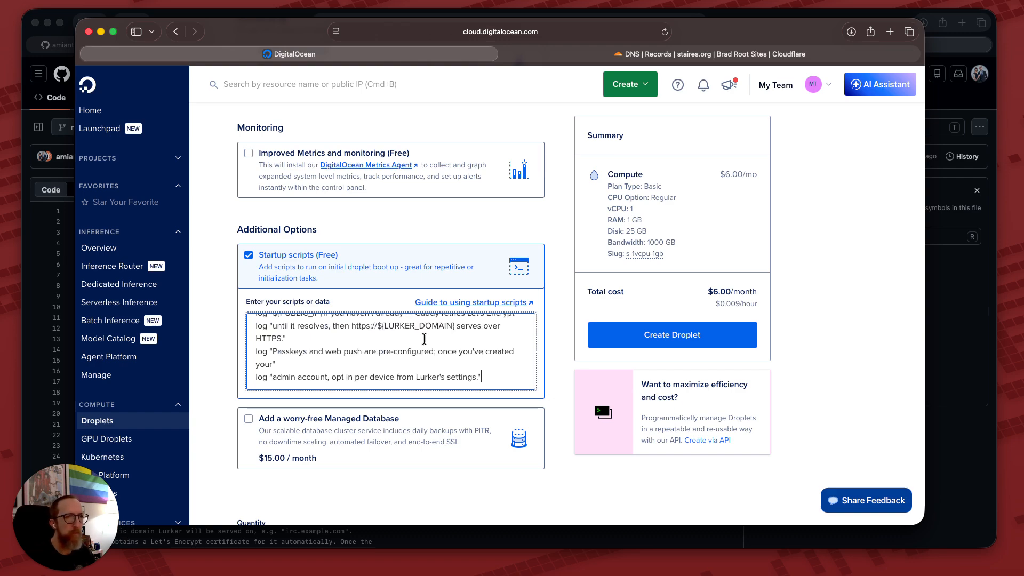
pyautogui.scroll(10, 424, 338)
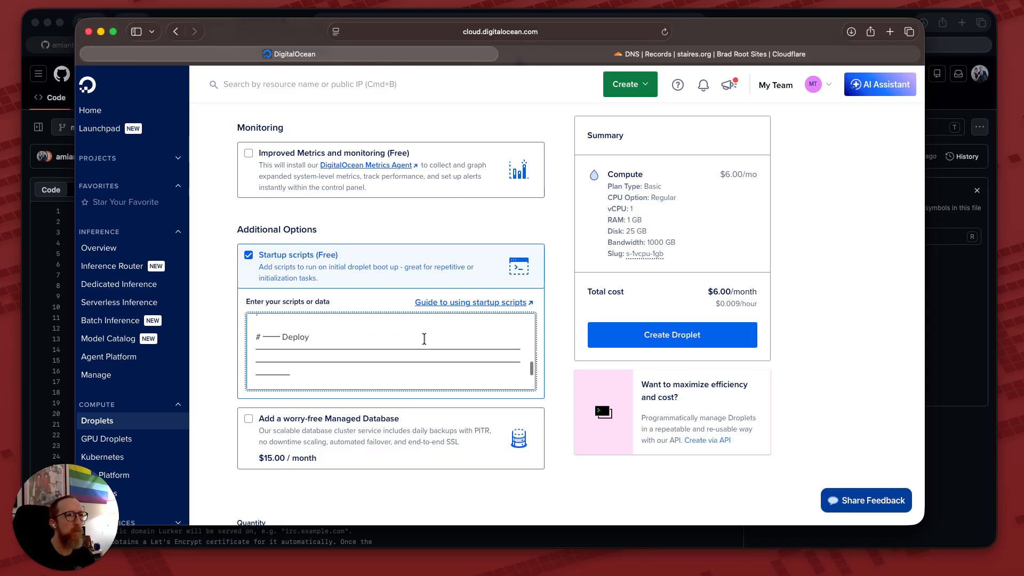
pyautogui.scroll(15, 424, 338)
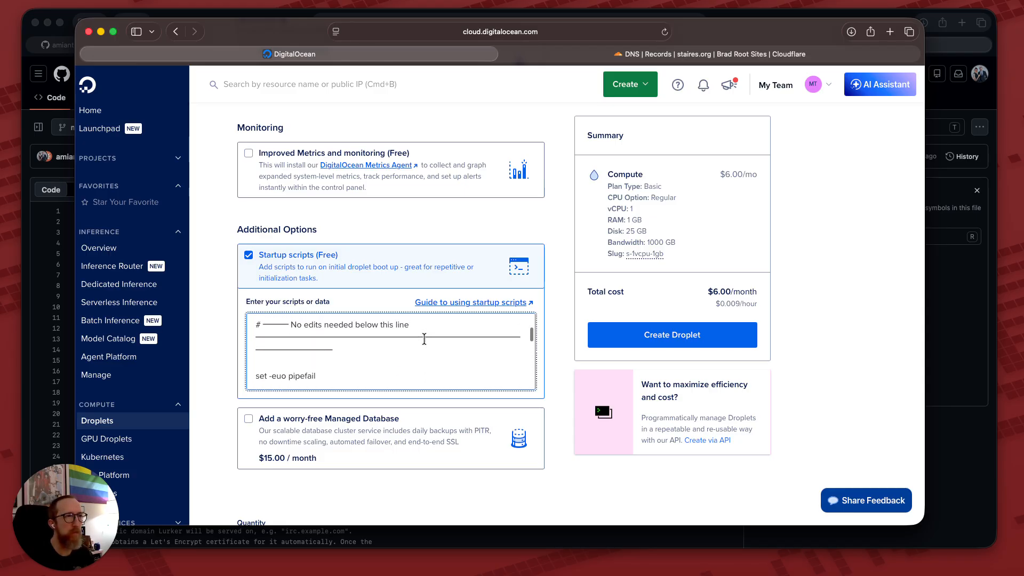
pyautogui.scroll(3, 424, 339)
pyautogui.scroll(-3, 424, 339)
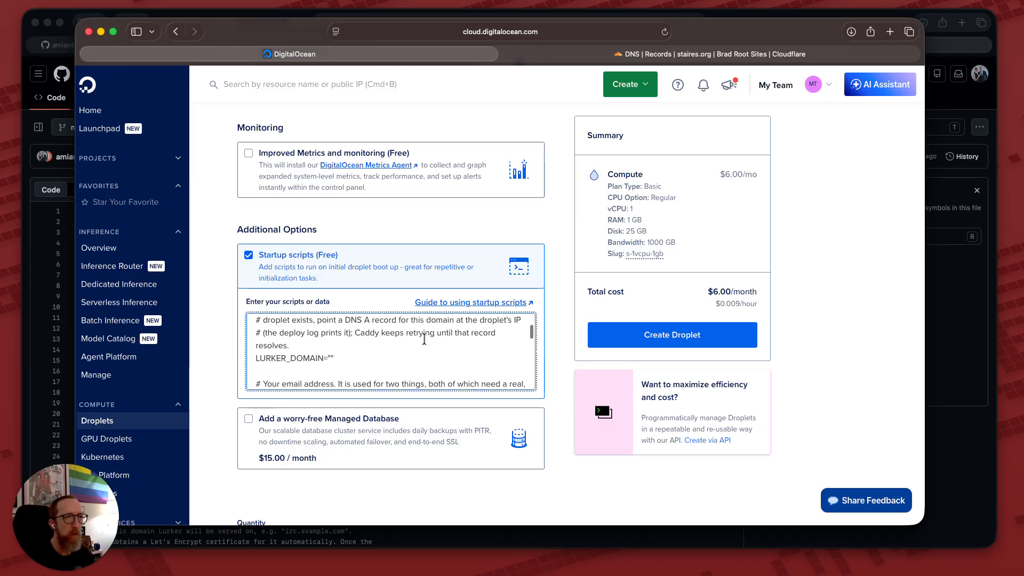
# Set LURKER_DOMAIN to irc.staires.org and fill in the admin e-mail in ADMIN_EMAIL.
pyautogui.click(329, 358)
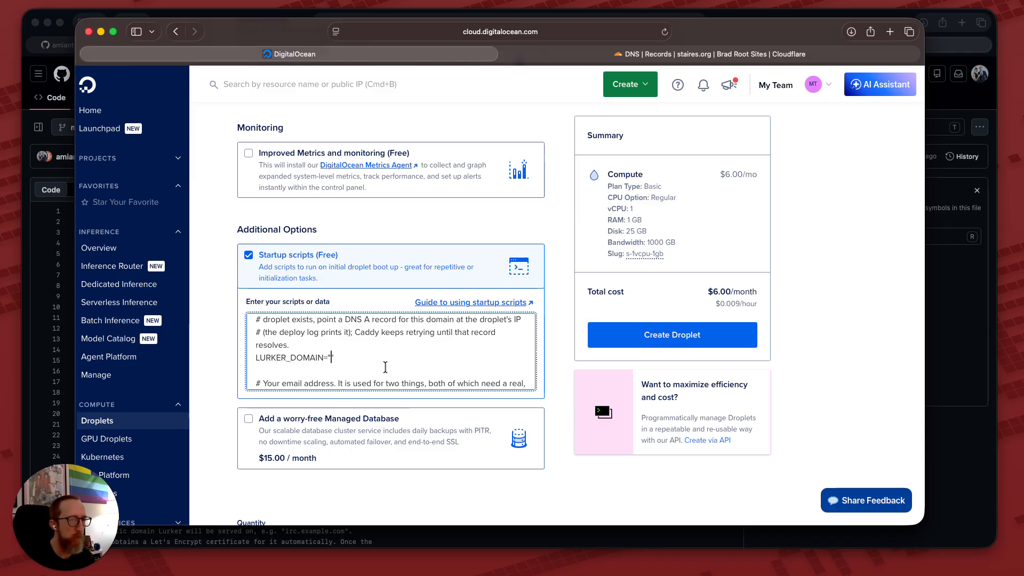
pyautogui.write('irc.sta')
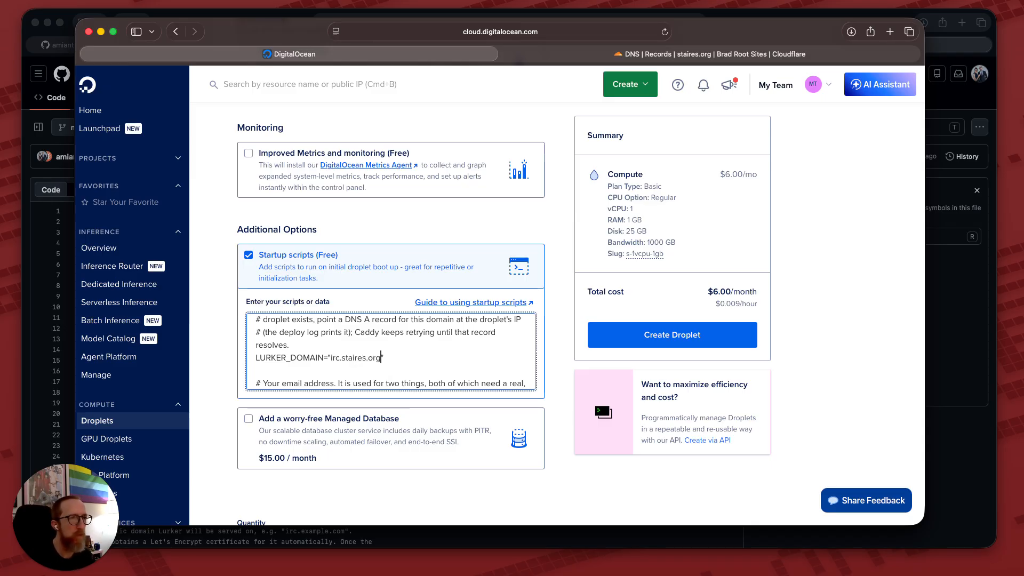
pyautogui.write('ires.org')
pyautogui.scroll(-3, 414, 363)
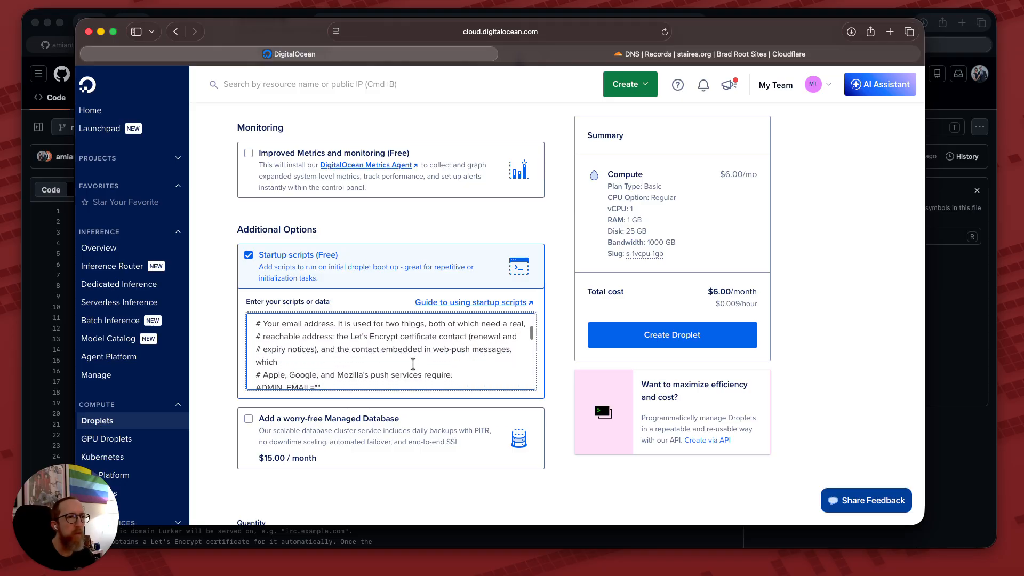
pyautogui.scroll(-2, 405, 364)
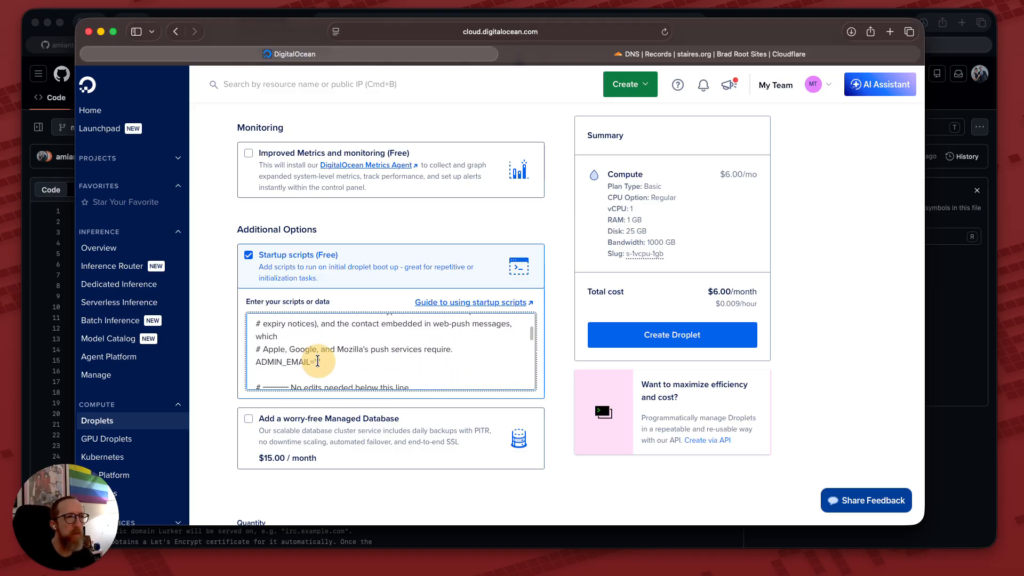
pyautogui.scroll(2, 331, 363)
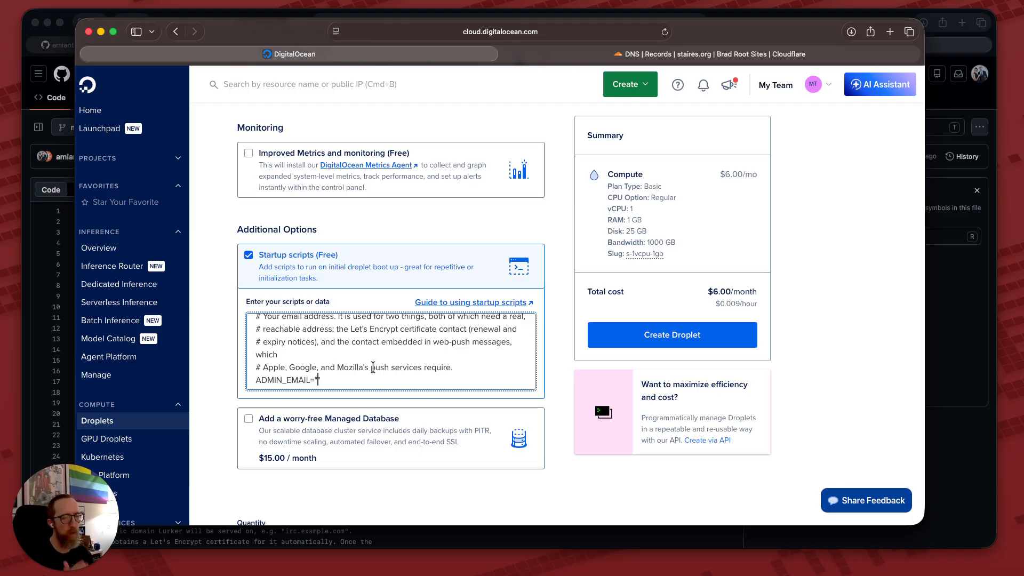
pyautogui.click(318, 380)
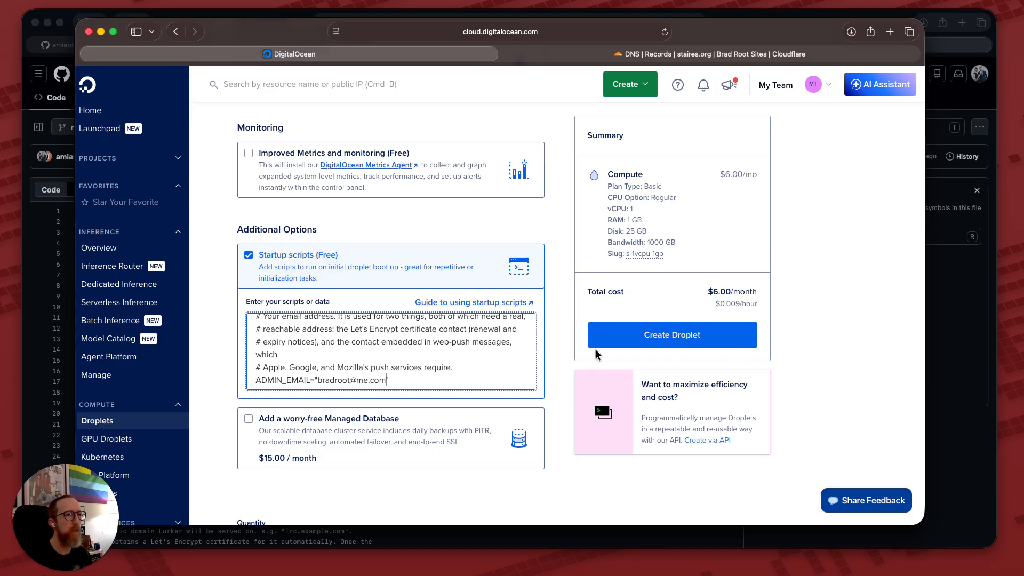
# Create the droplet and copy 104.248.237.202 from its Networking tab.
pyautogui.click(673, 340)
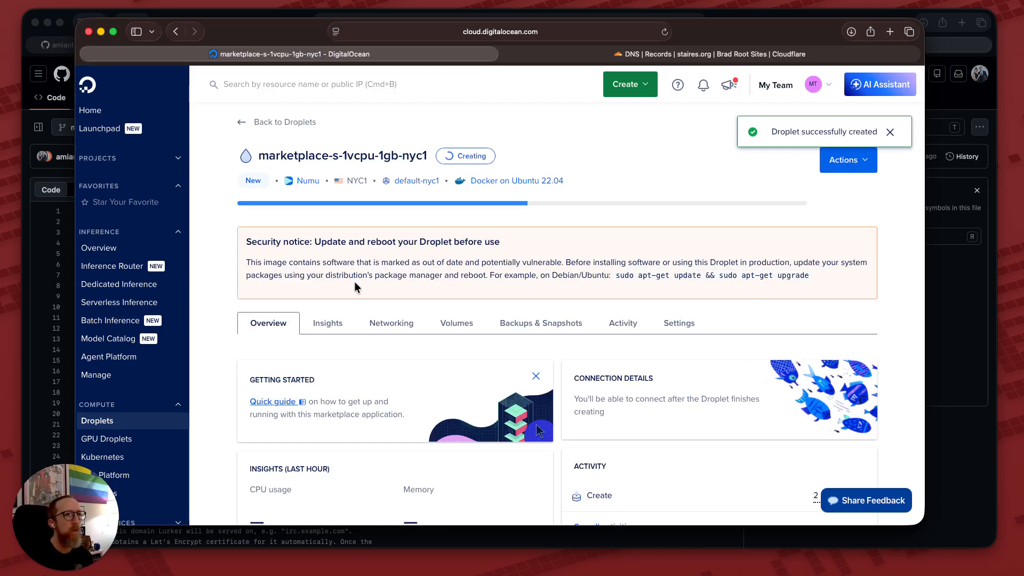
pyautogui.click(393, 325)
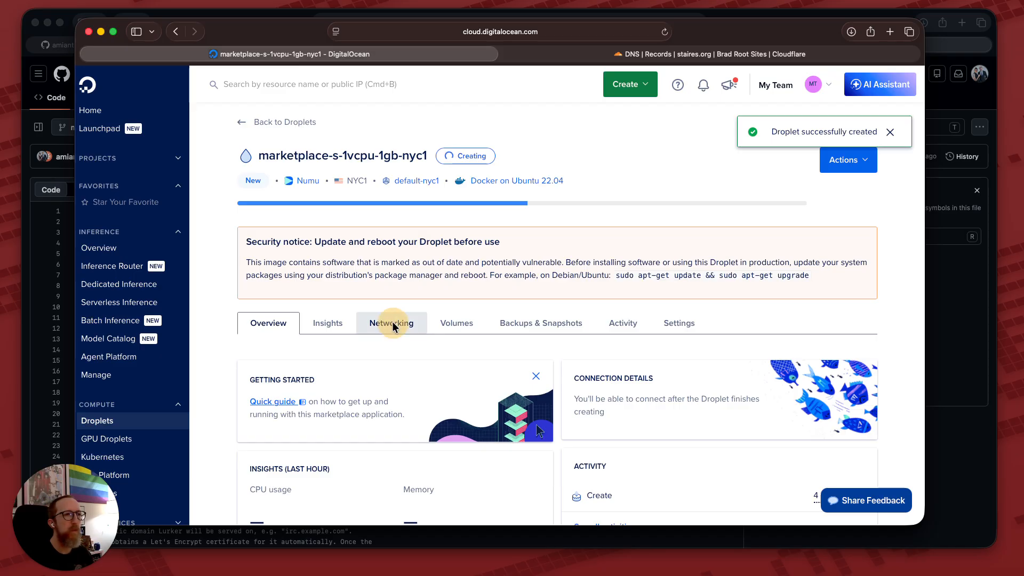
pyautogui.scroll(-3, 392, 321)
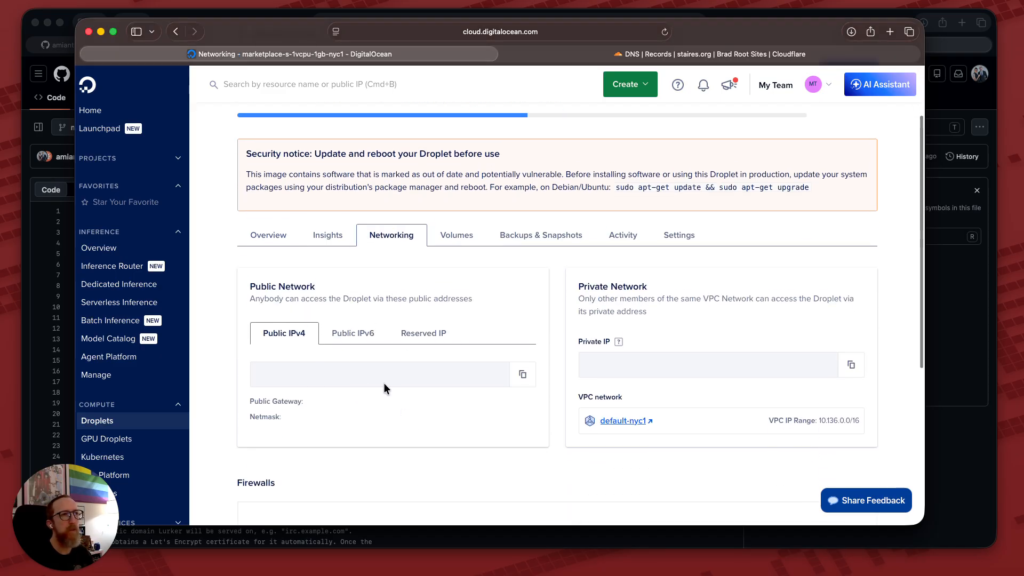
pyautogui.scroll(1, 383, 388)
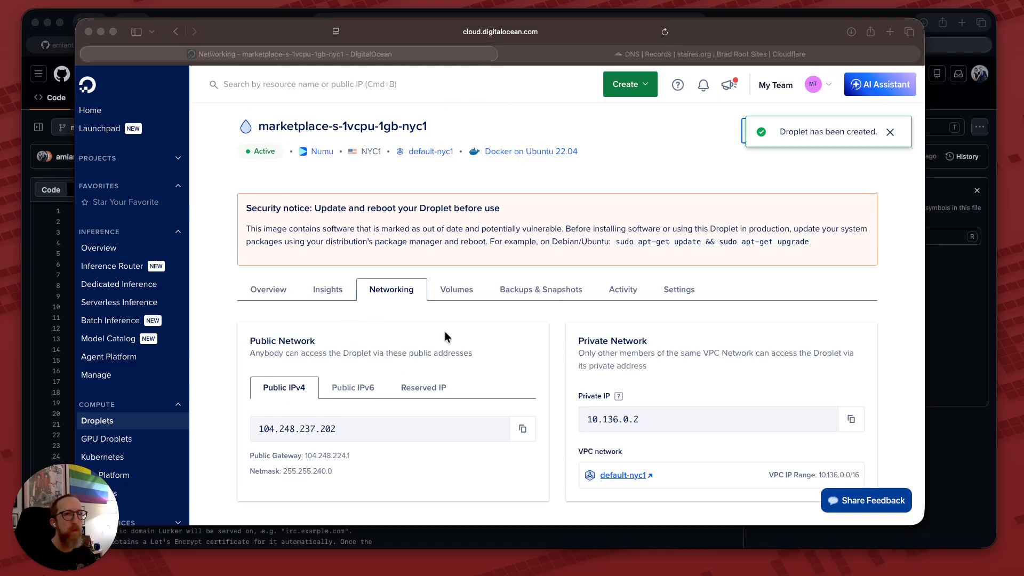
pyautogui.click(521, 430)
pyautogui.click(522, 430)
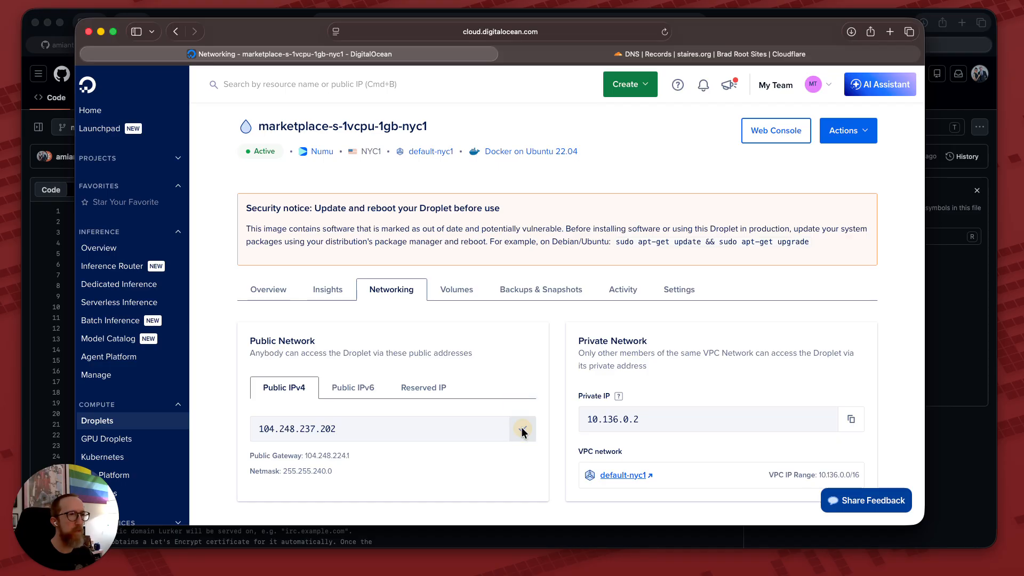
# Add a DNS-only A record 'irc' pointing to 104.248.237.202 in staires.org's DNS.
pyautogui.click(648, 53)
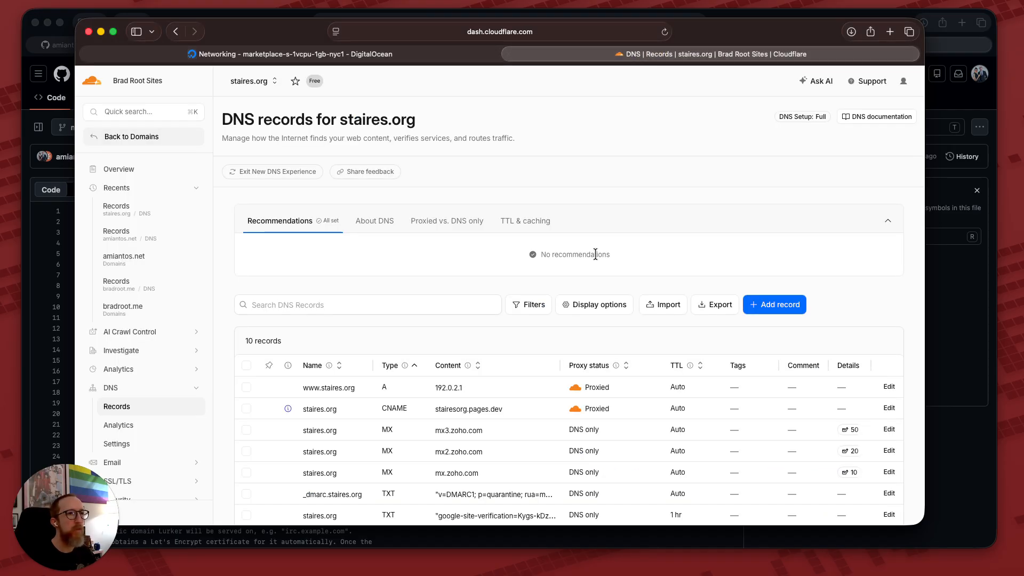
pyautogui.click(781, 304)
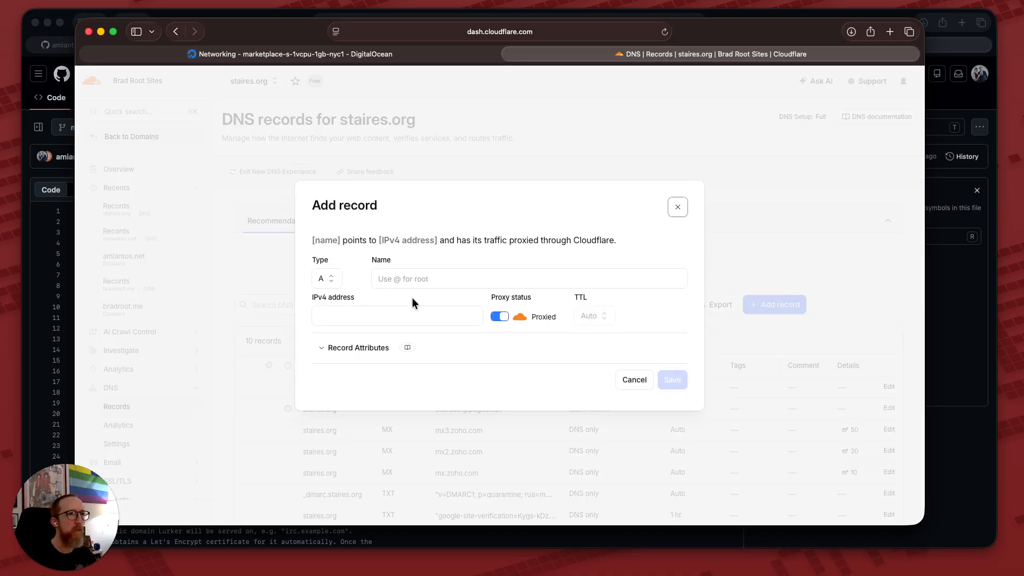
pyautogui.click(421, 278)
pyautogui.write('irc')
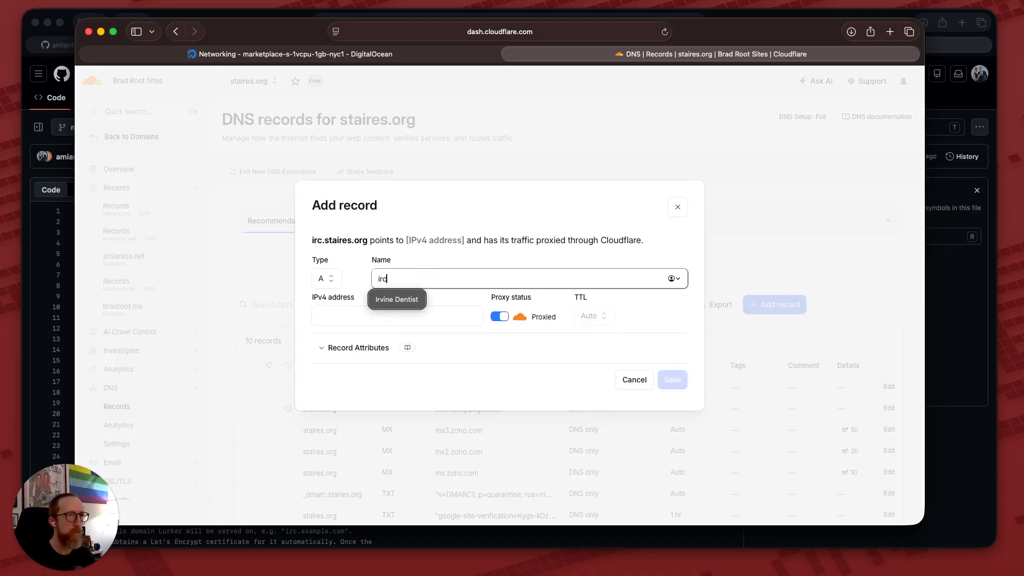
pyautogui.click(392, 314)
pyautogui.press('super+v')
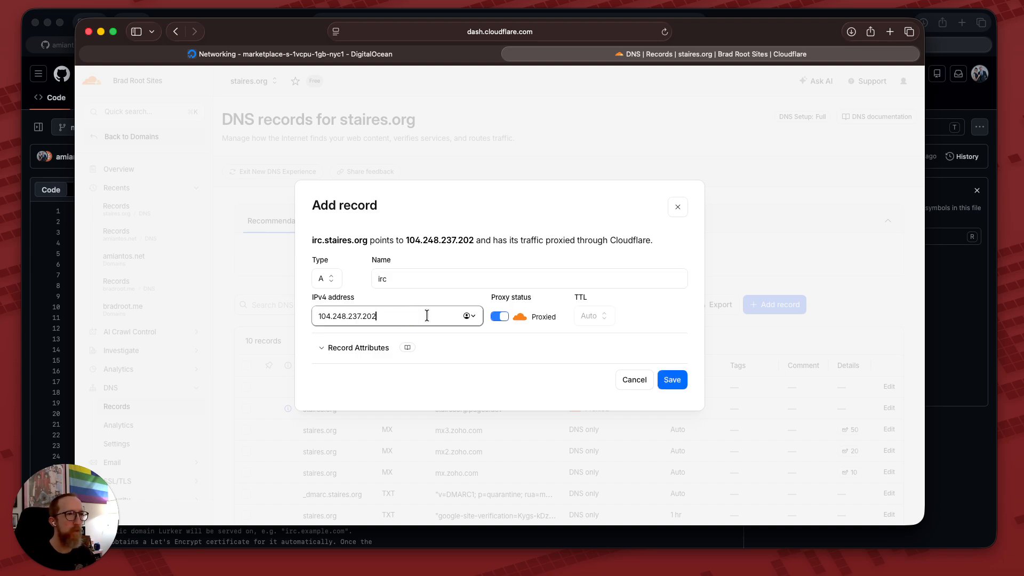
pyautogui.click(500, 318)
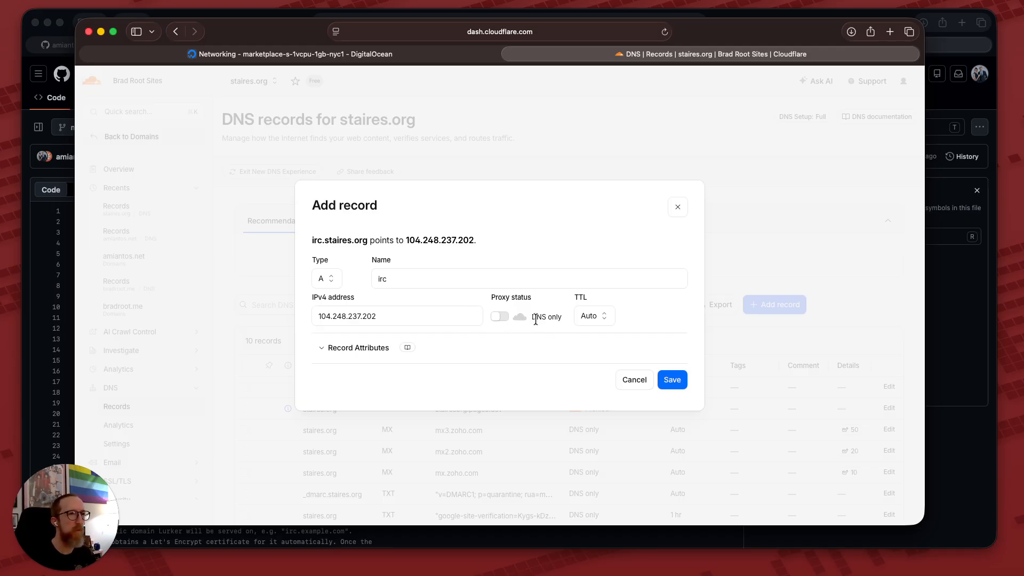
pyautogui.click(672, 380)
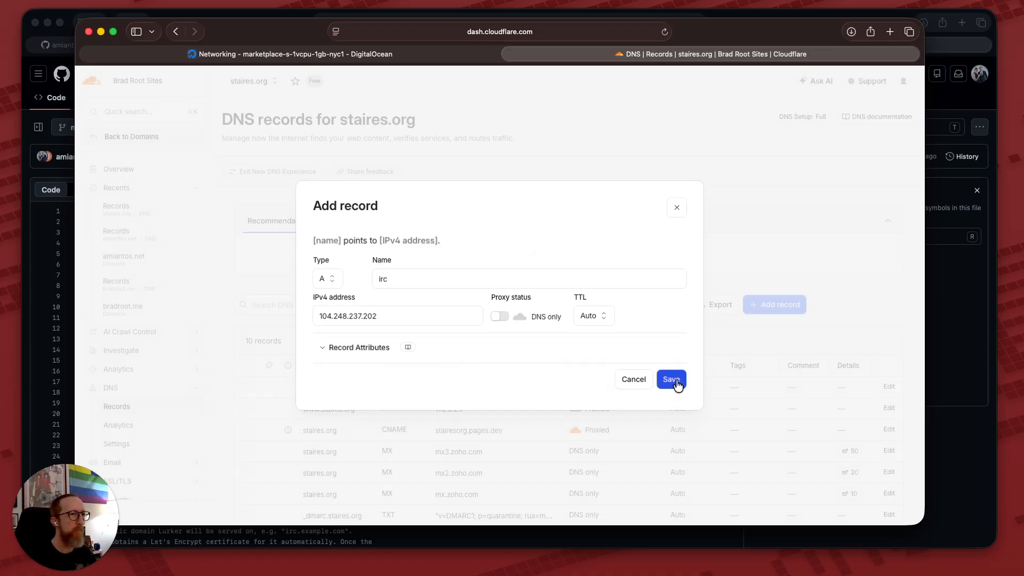
# Return to the droplet's networking page and launch its Web Console.
pyautogui.click(380, 55)
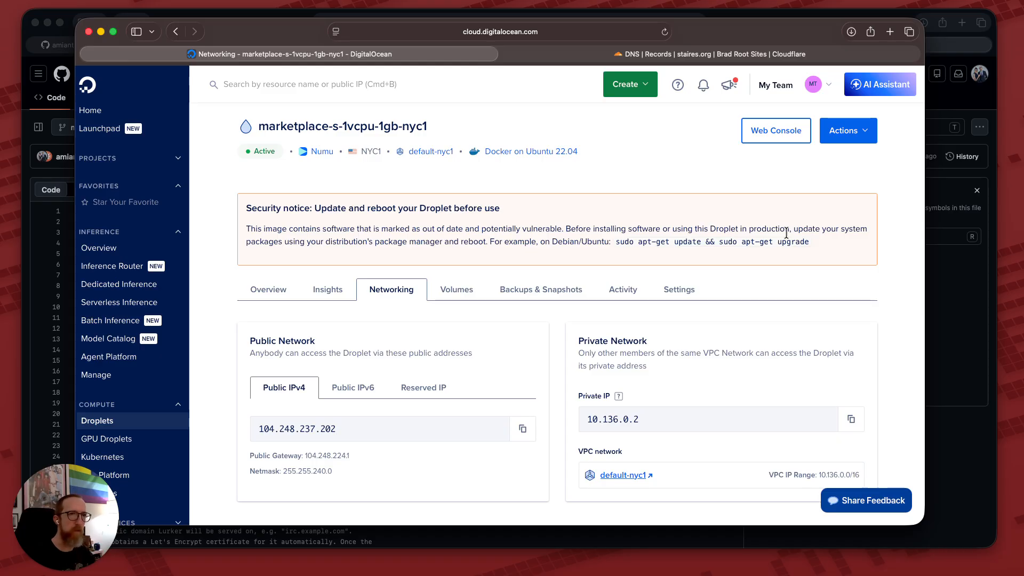
pyautogui.click(776, 131)
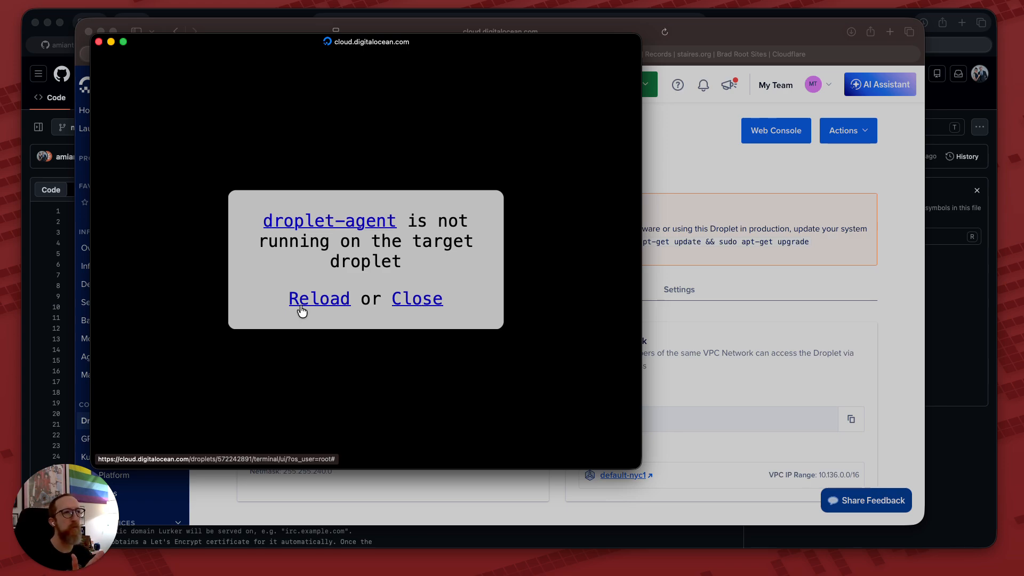
# Reload and close the failed console, then relaunch the droplet's Web Console.
pyautogui.click(300, 307)
pyautogui.click(425, 307)
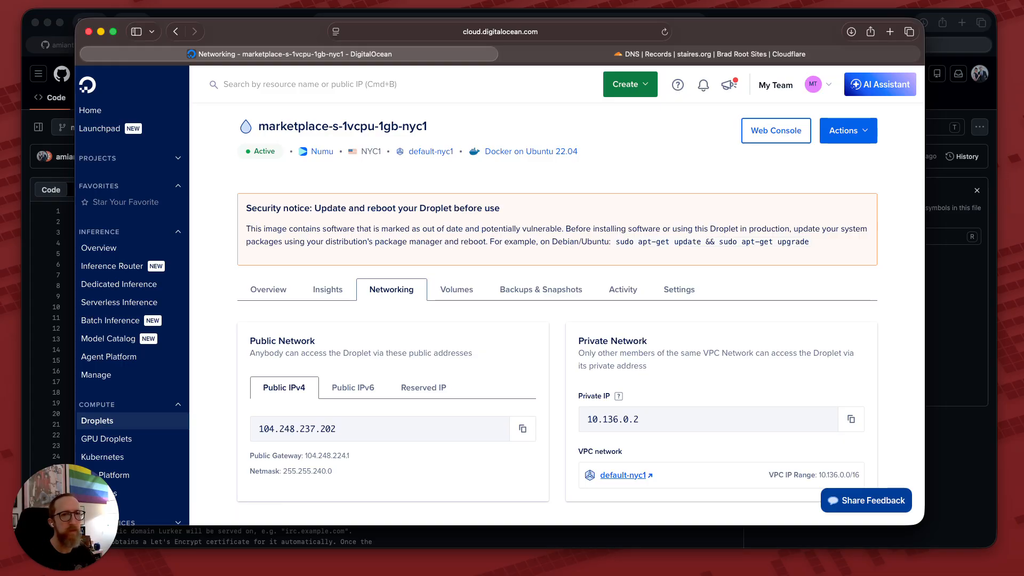
pyautogui.press('super+Tab')
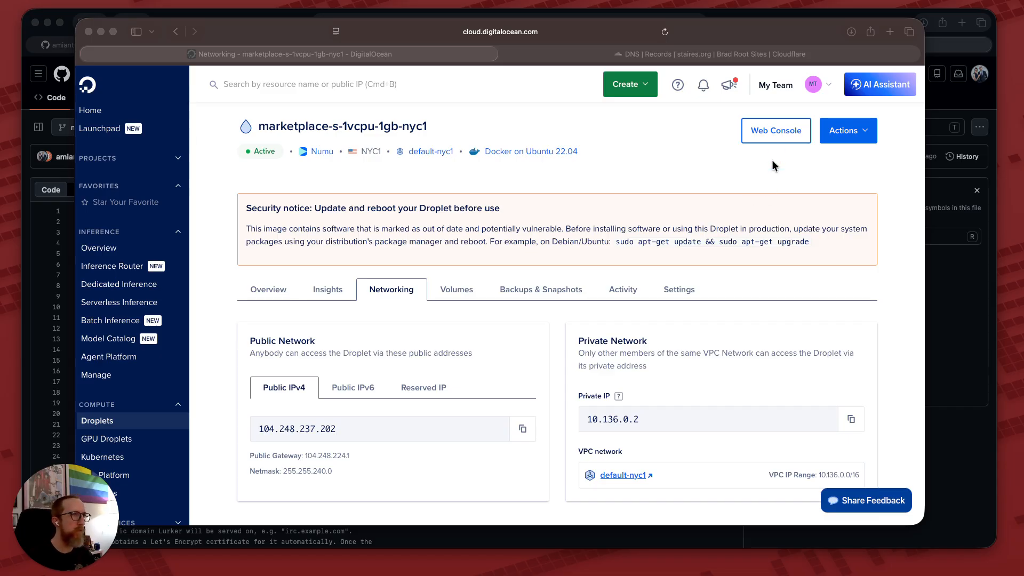
pyautogui.click(772, 134)
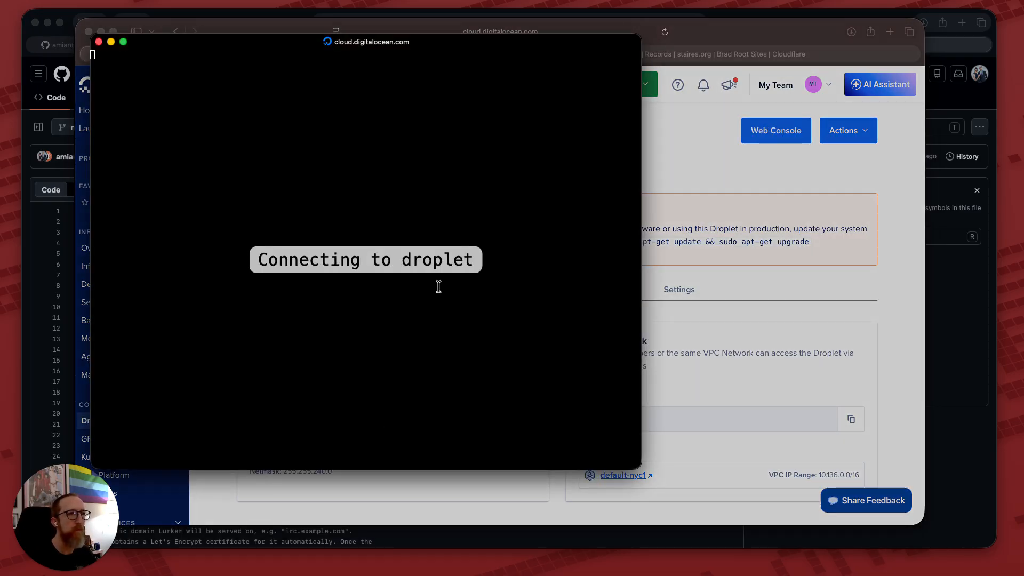
pyautogui.click(955, 458)
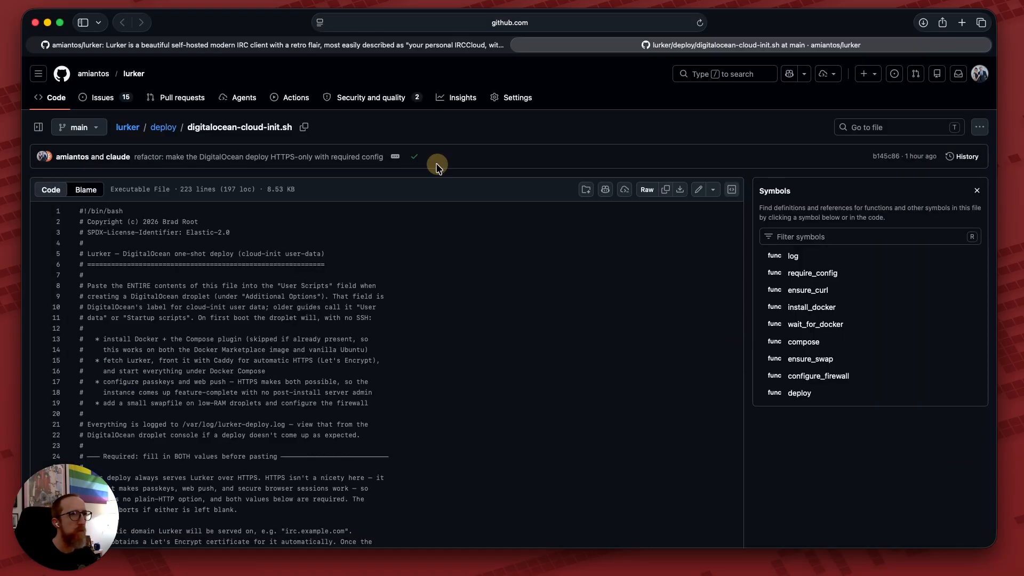
# Copy the deploy log path /var/log/lurker-deploy.log from the README.
pyautogui.click(251, 46)
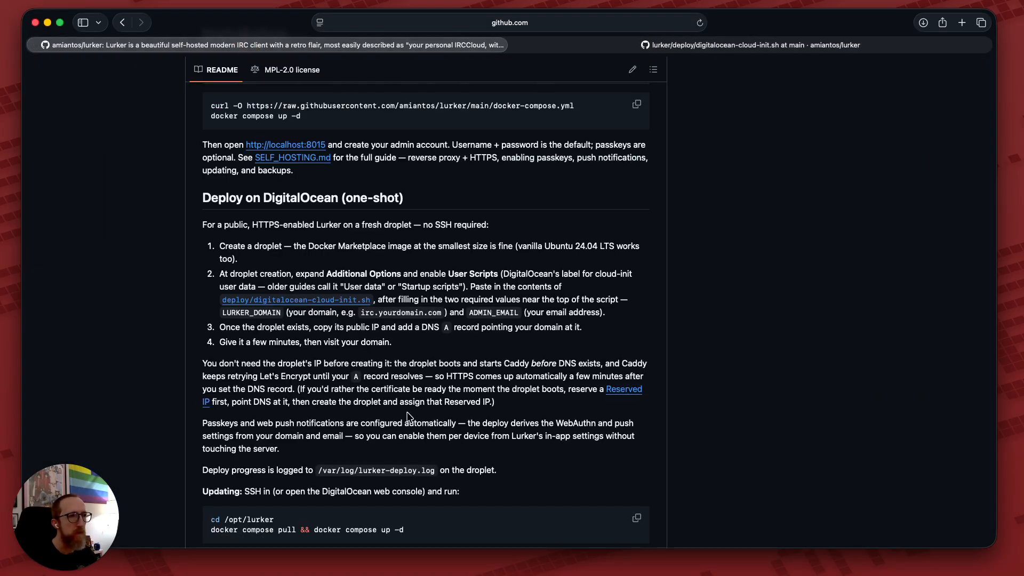
pyautogui.moveTo(318, 469); pyautogui.dragTo(440, 470)
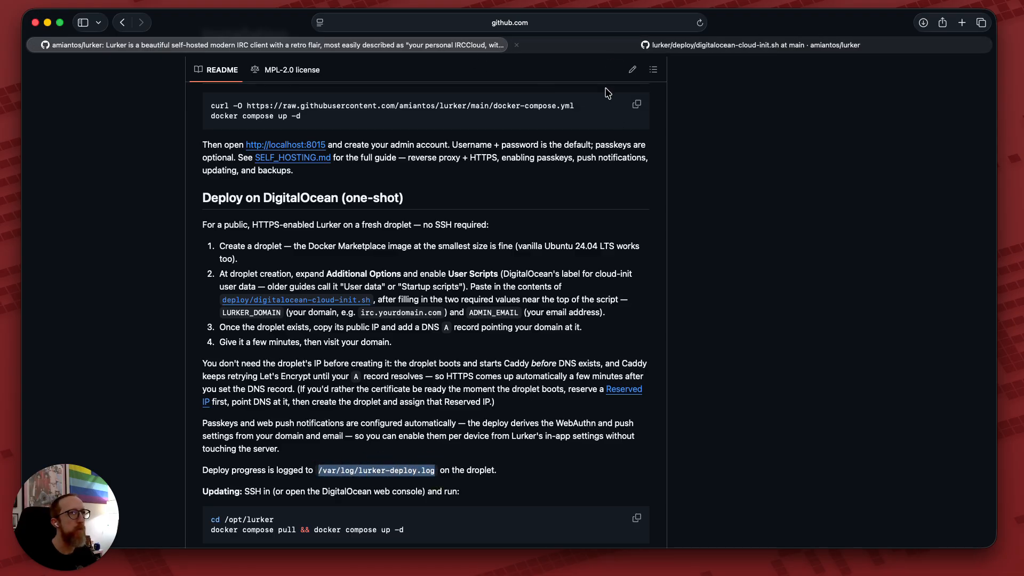
pyautogui.hotkey('ctrl', 'Up')
pyautogui.click(20, 75)
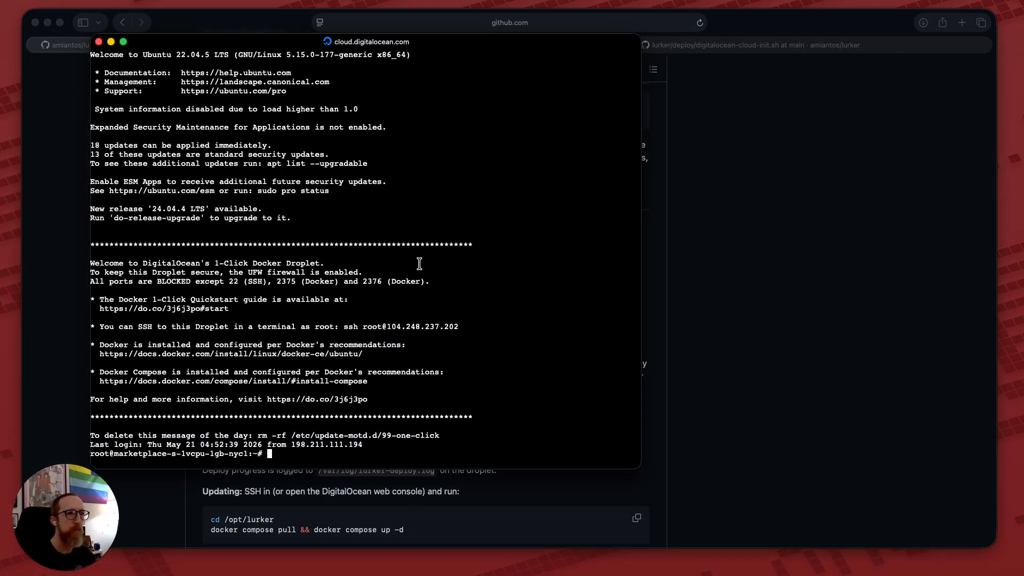
# Run cat /var/log/lurker-deploy.log in the droplet console, then rerun it to check progress.
pyautogui.click(419, 264)
pyautogui.write('cat')
pyautogui.press('super+v')
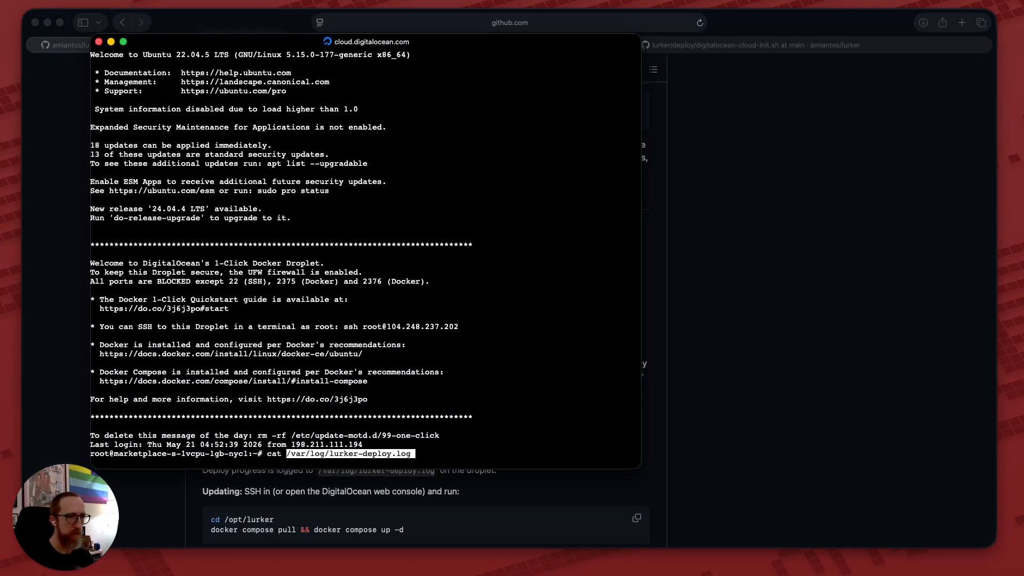
pyautogui.press('Return')
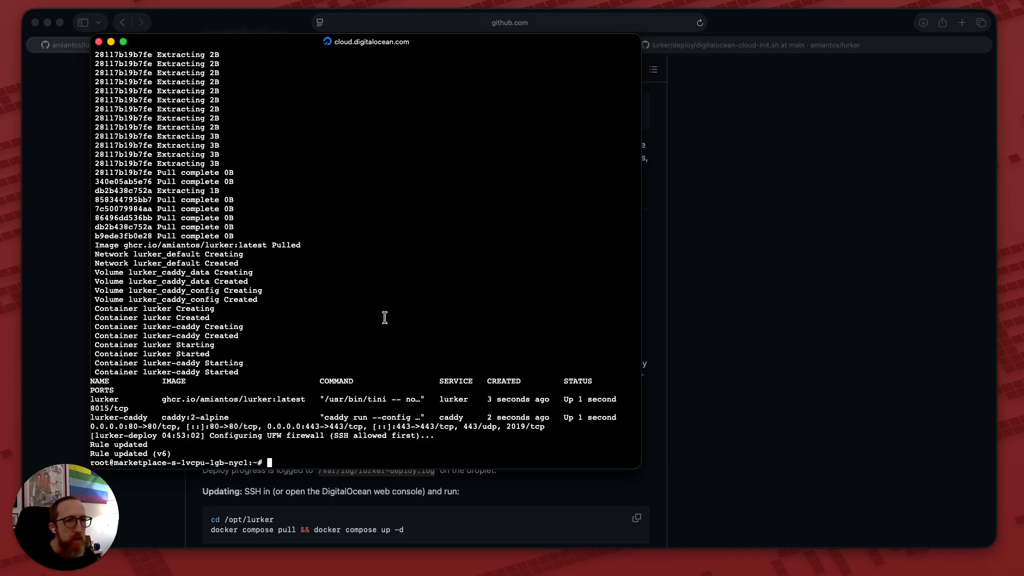
pyautogui.press('Up')
pyautogui.press('Return')
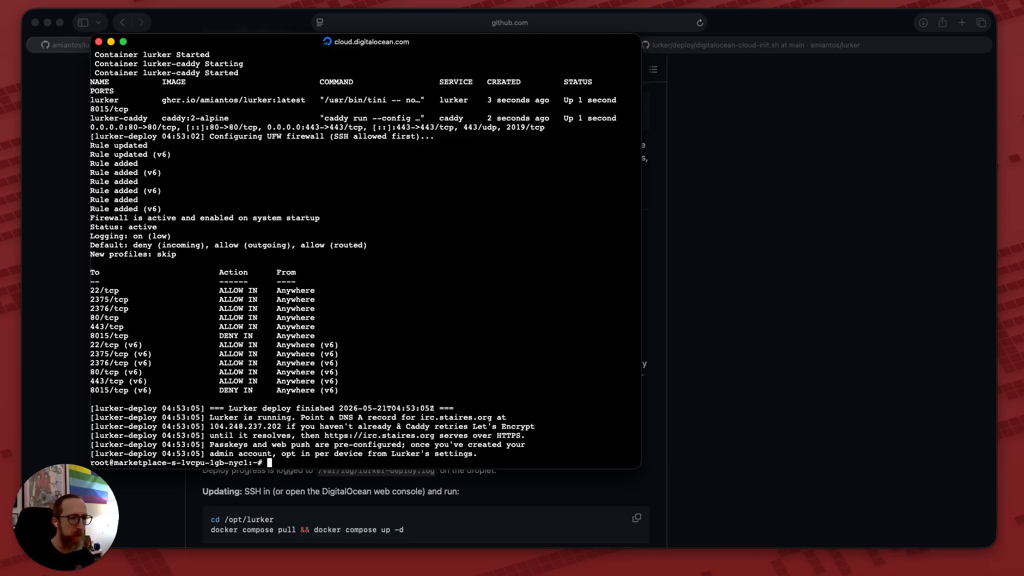
pyautogui.rightClick(373, 574)
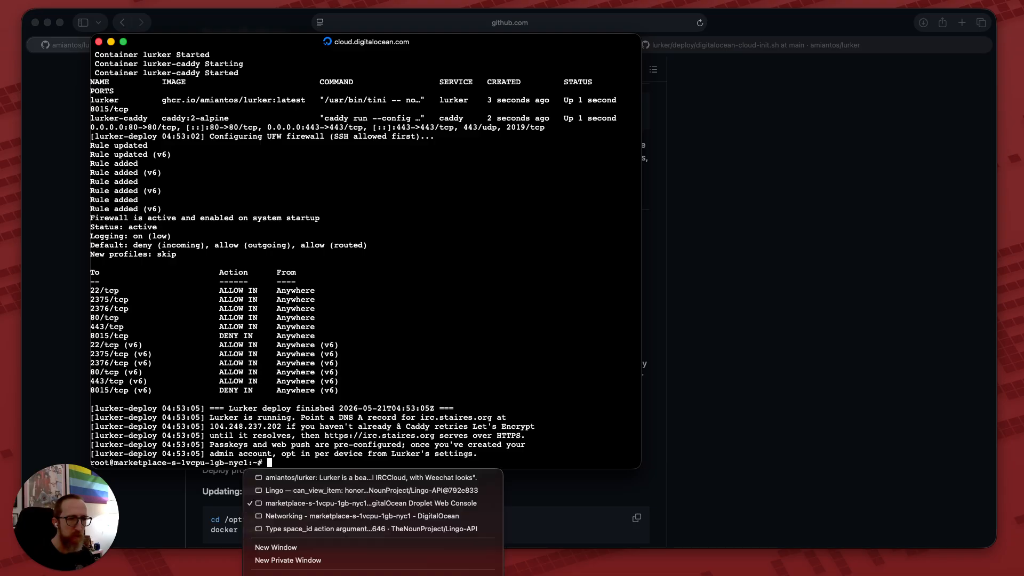
# Load irc.staires.org in a new private browsing window.
pyautogui.click(288, 560)
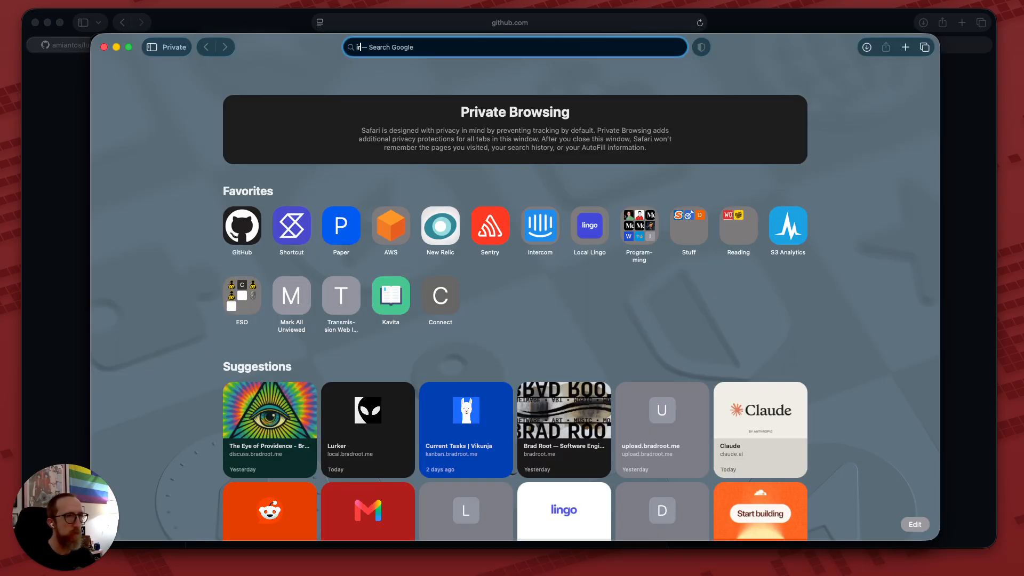
pyautogui.write('irc.staires.org')
pyautogui.press('Return')
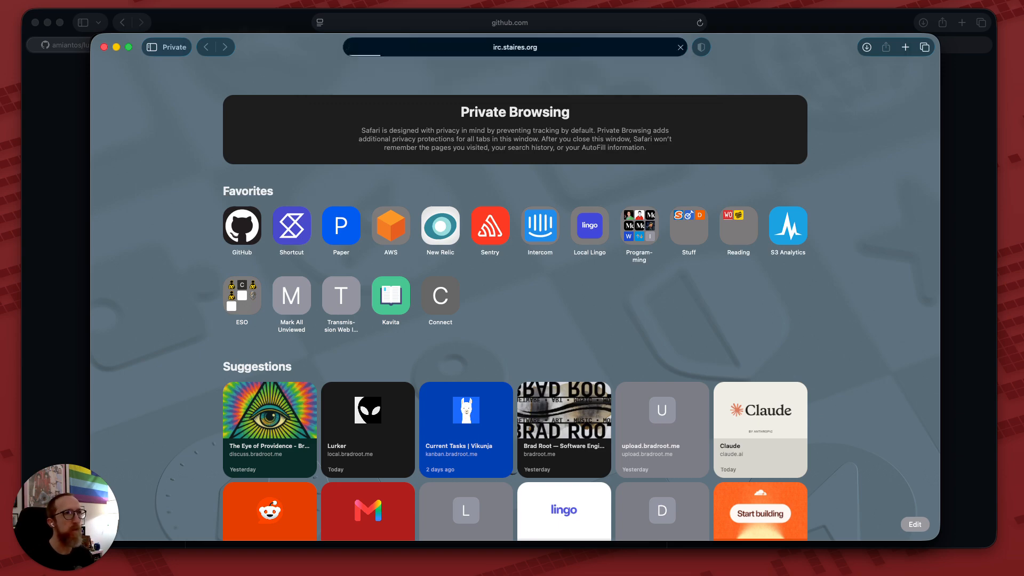
pyautogui.moveTo(752, 46); pyautogui.dragTo(773, 43)
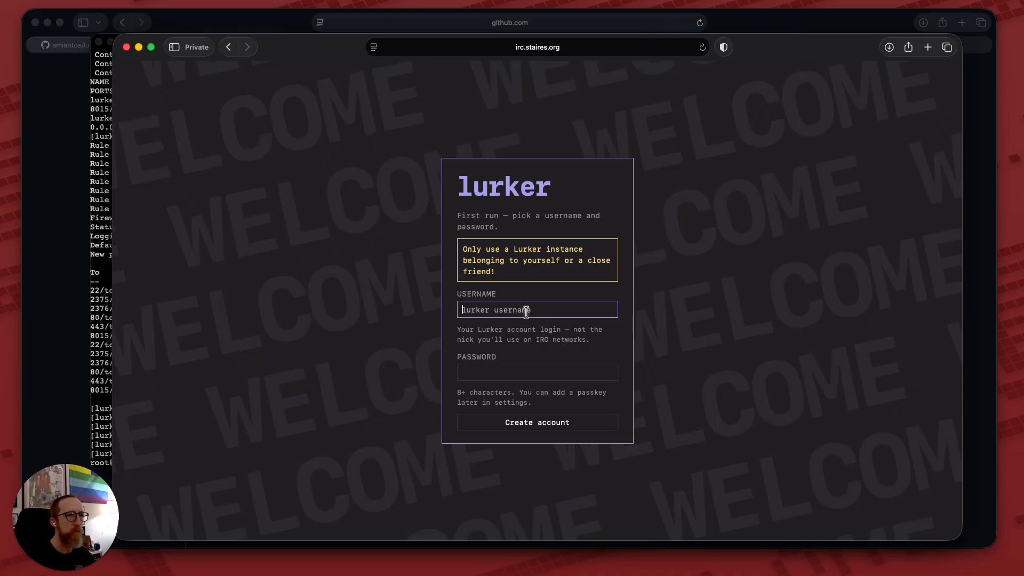
# Create the account with a username and password, declining to save the password.
pyautogui.write('amiantos')
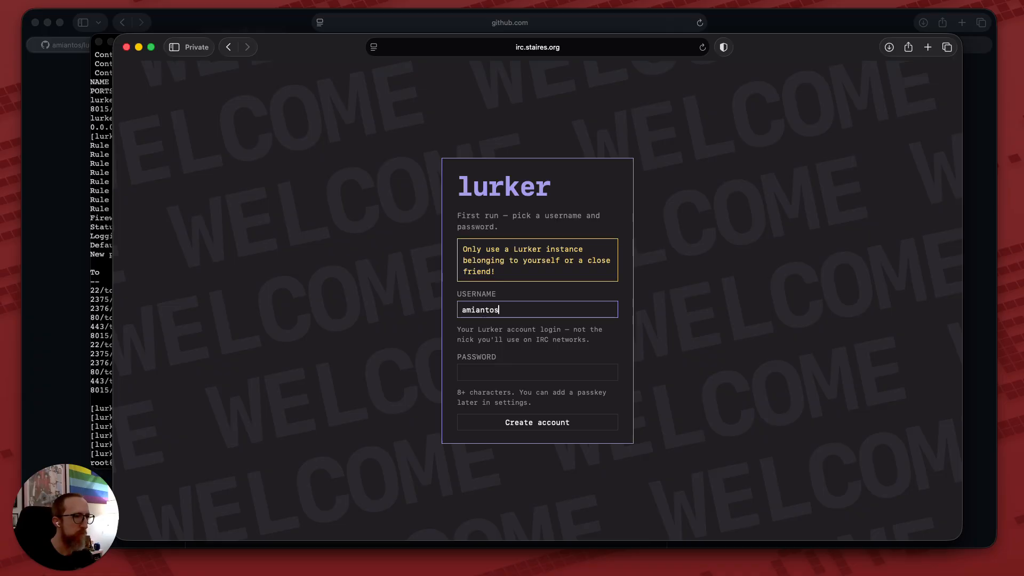
pyautogui.press('Tab')
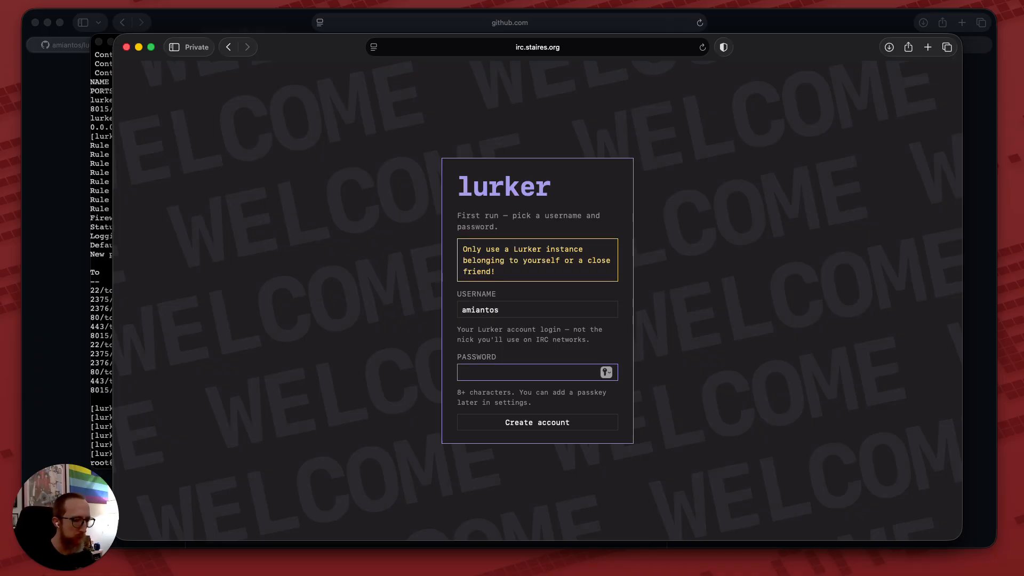
pyautogui.write('•••••••')
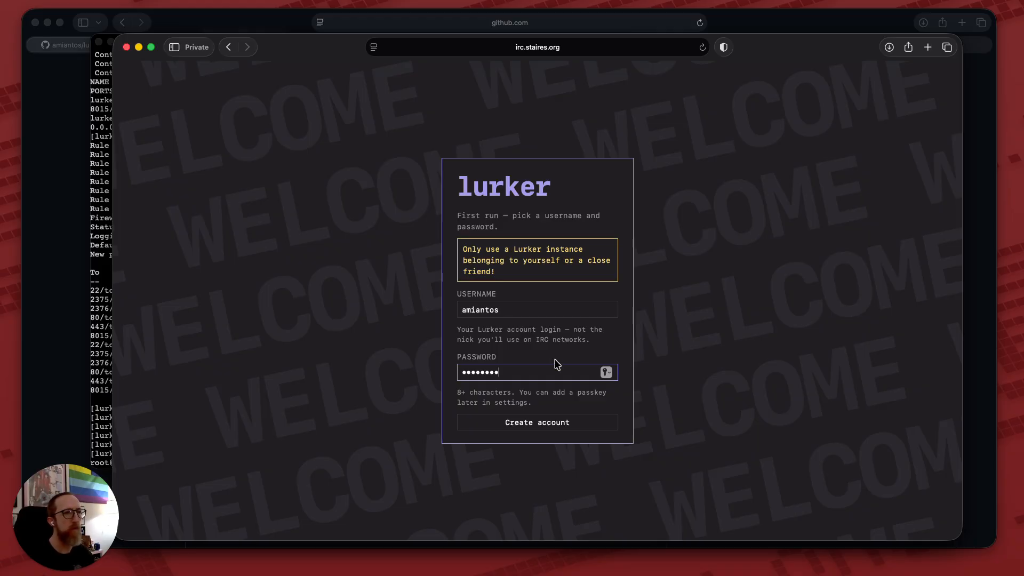
pyautogui.click(545, 423)
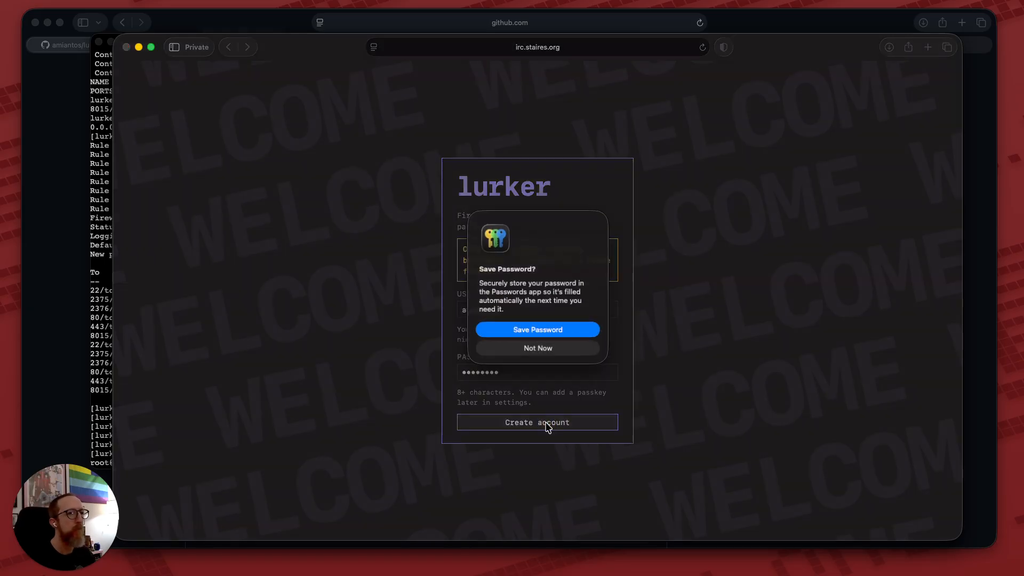
pyautogui.click(539, 347)
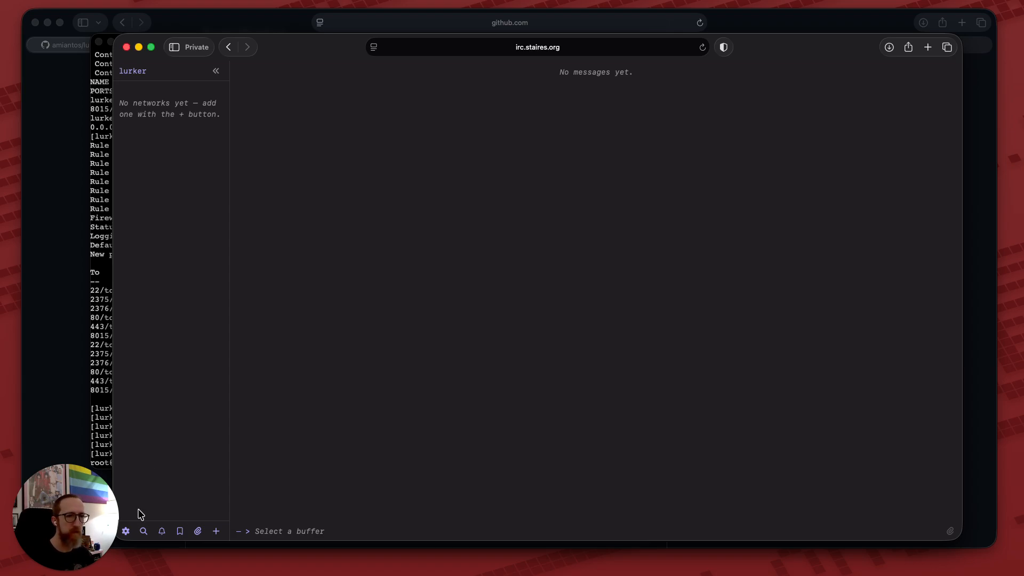
pyautogui.click(127, 534)
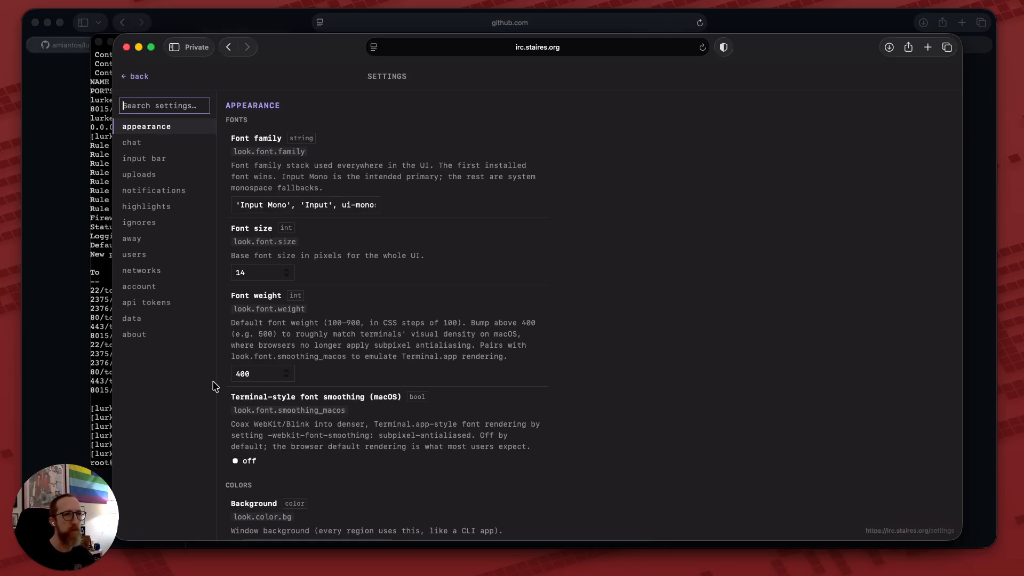
pyautogui.click(163, 322)
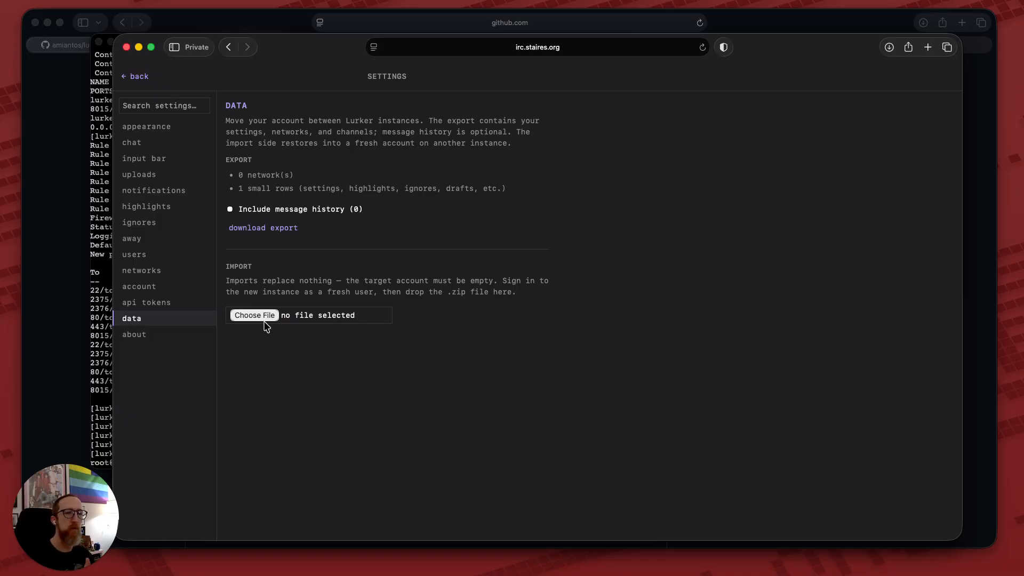
pyautogui.click(143, 80)
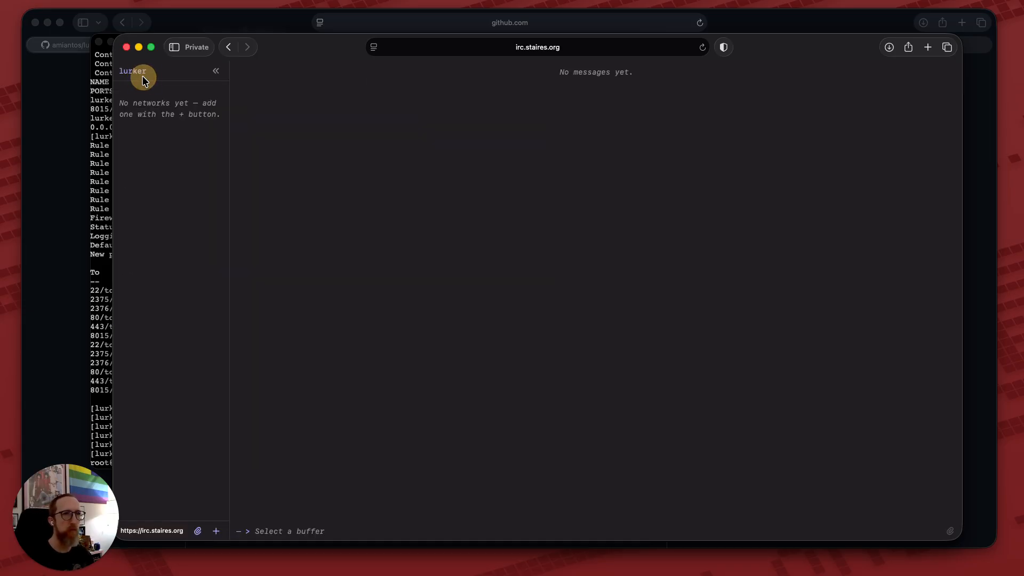
# Add a new network named libera with host irc.libera.chat and your nickname.
pyautogui.click(214, 531)
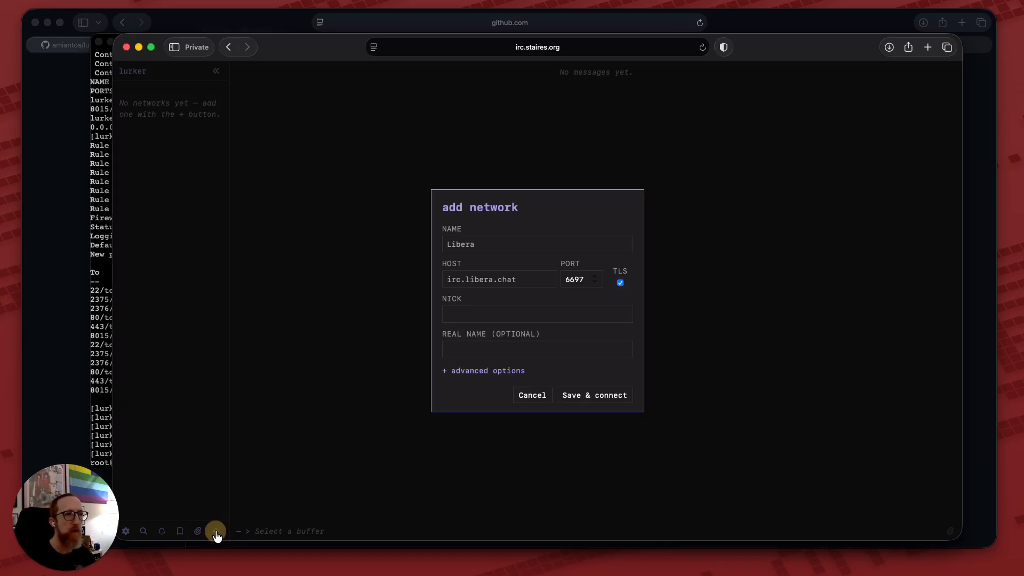
pyautogui.click(481, 244)
pyautogui.write('libera')
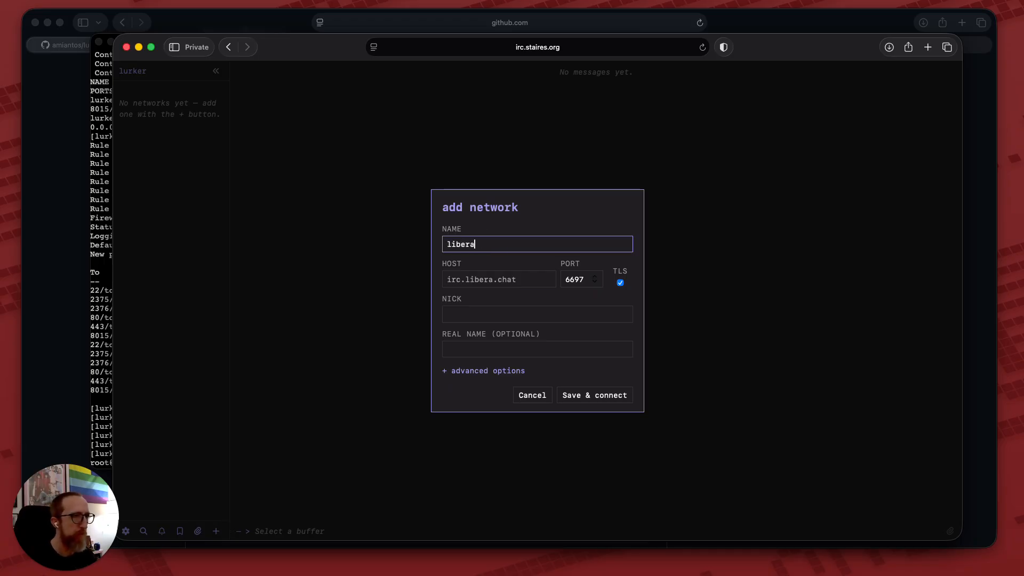
pyautogui.press('Tab')
pyautogui.write('irc.libera')
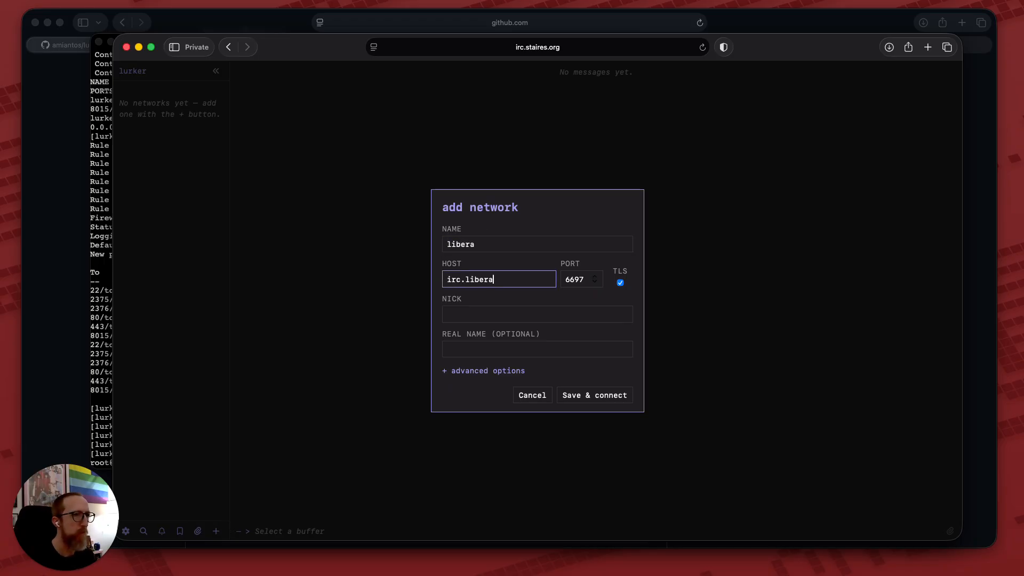
pyautogui.write('.chat')
pyautogui.click(520, 314)
pyautogui.write('amiantos4')
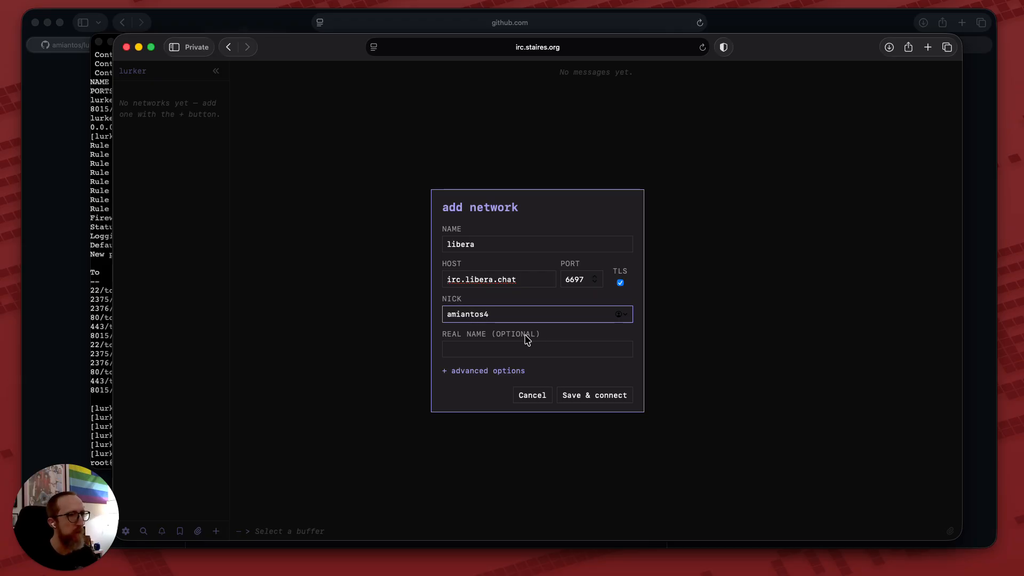
# Enter the SASL account and password in advanced options, then save and connect.
pyautogui.click(485, 373)
pyautogui.click(489, 335)
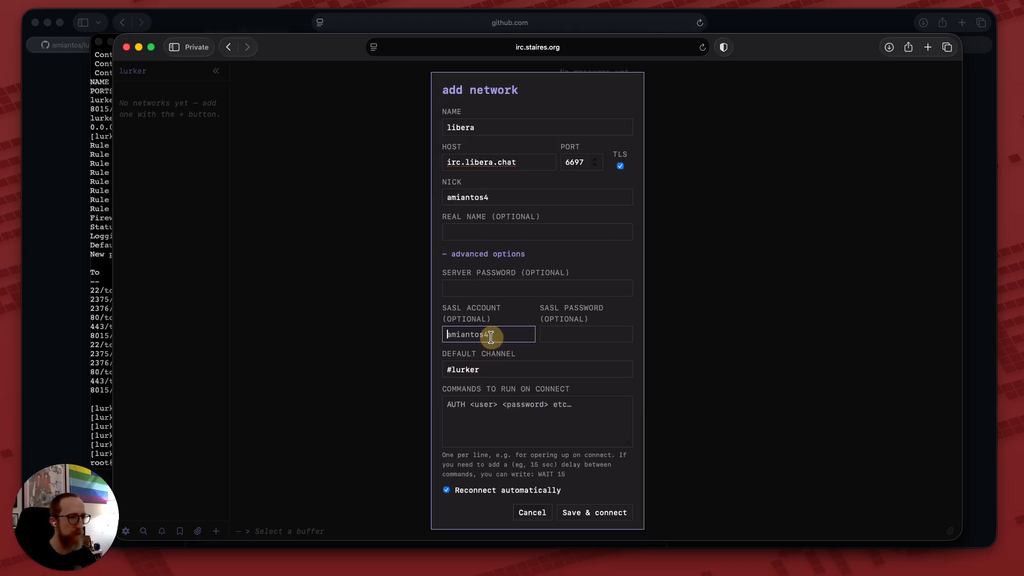
pyautogui.write('amiantos')
pyautogui.press('Tab')
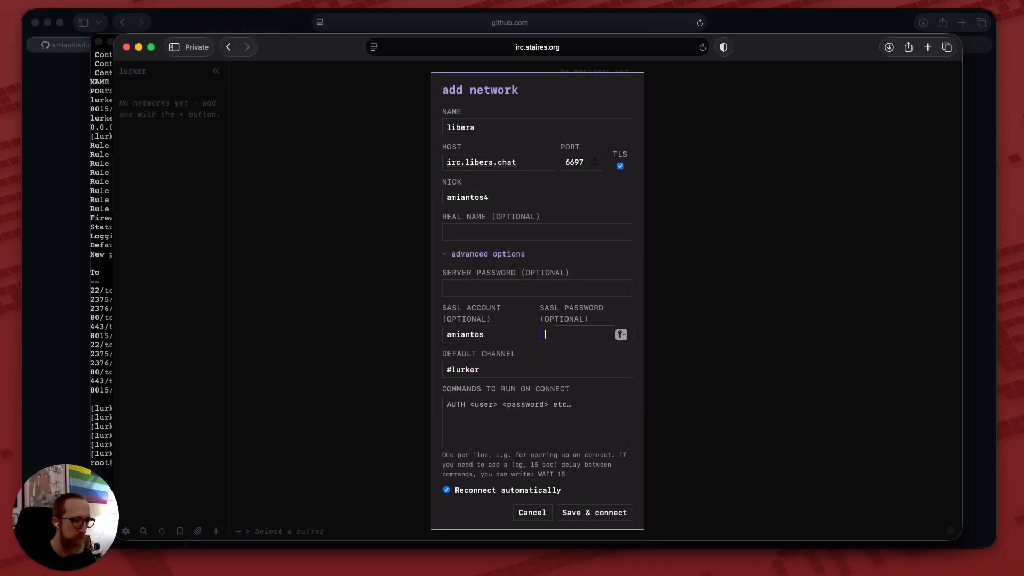
pyautogui.write('••••••••••')
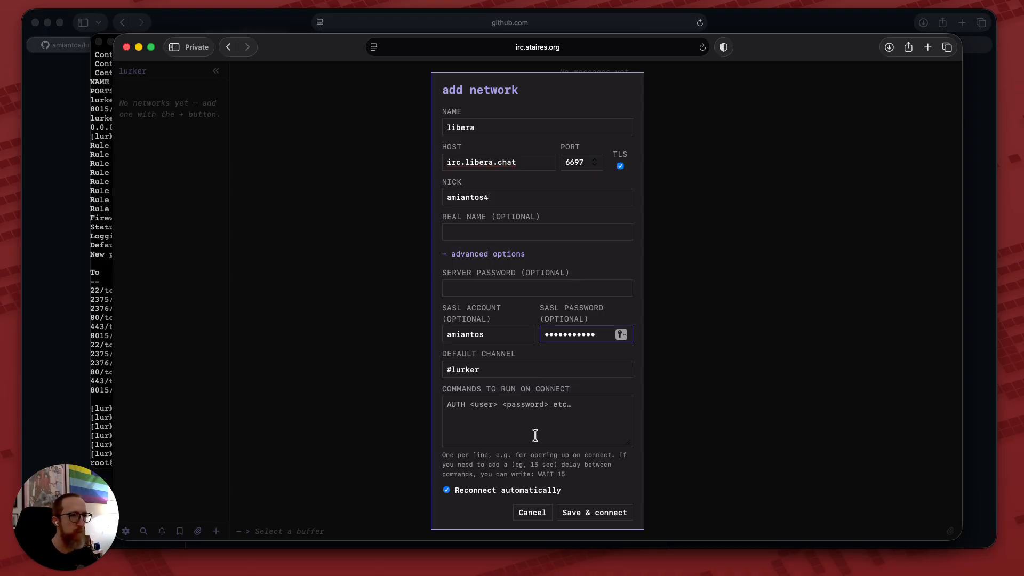
pyautogui.click(590, 513)
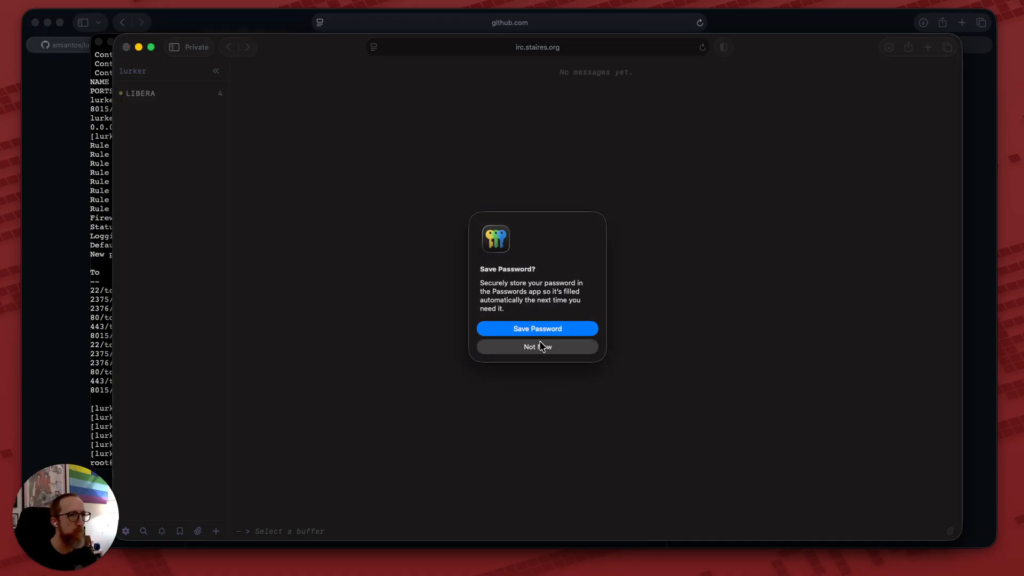
pyautogui.click(541, 346)
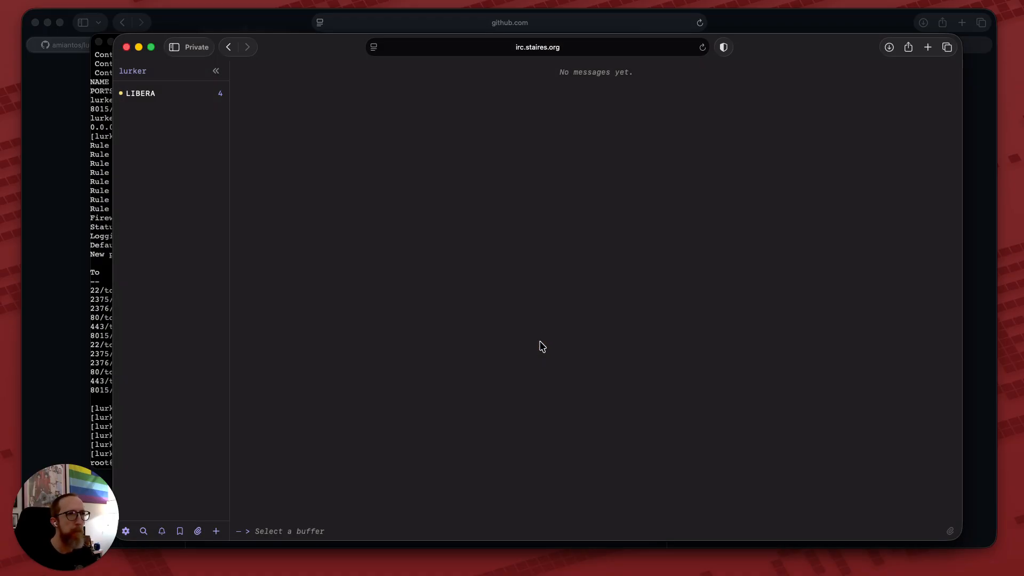
# Open LIBERA's #lurker channel and send "hello from the lurker setup tutorial video!!!".
pyautogui.click(184, 100)
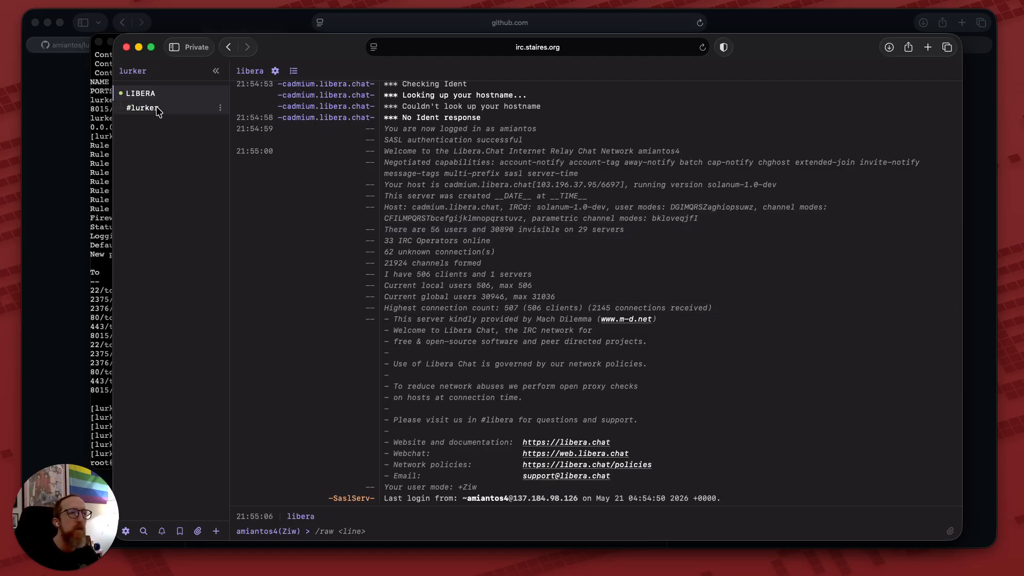
pyautogui.click(155, 108)
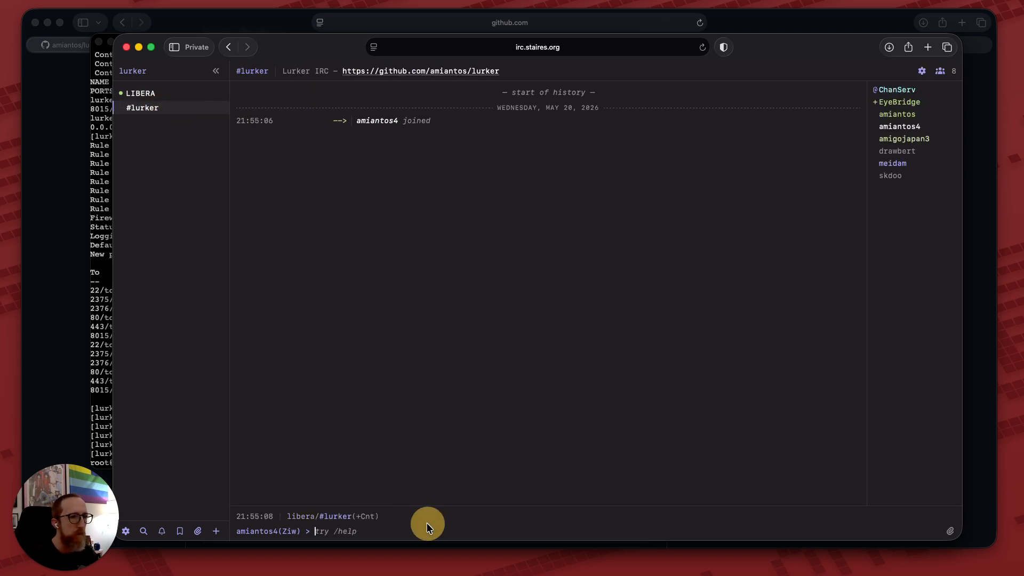
pyautogui.write('hello from the lu')
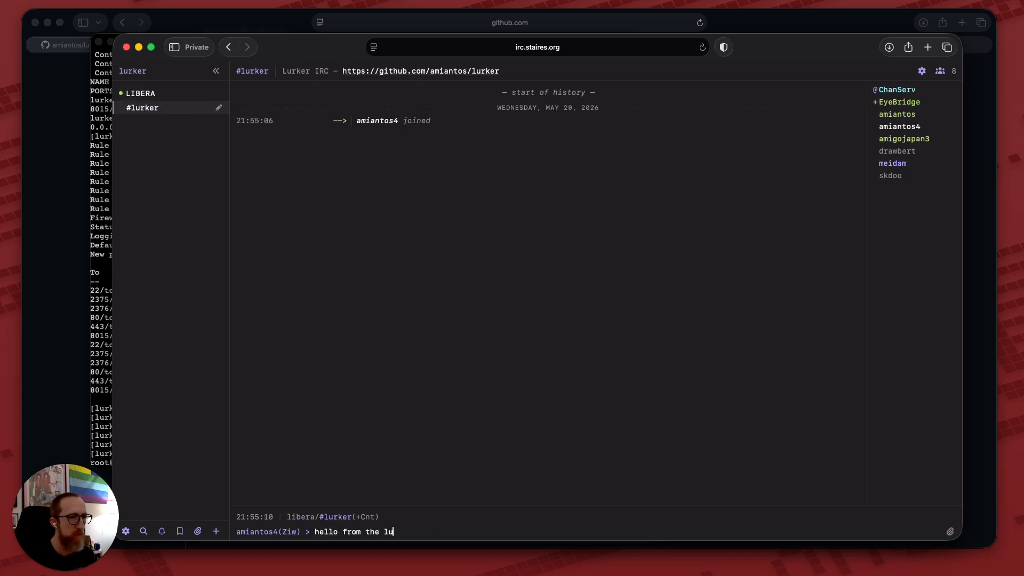
pyautogui.write('rker setup tutorial video!!!')
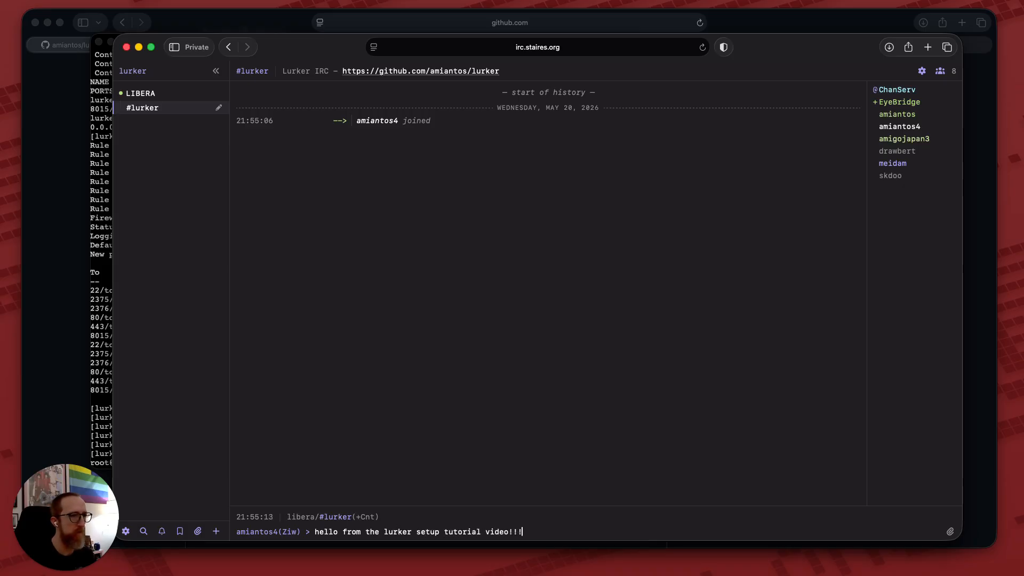
pyautogui.press('Return')
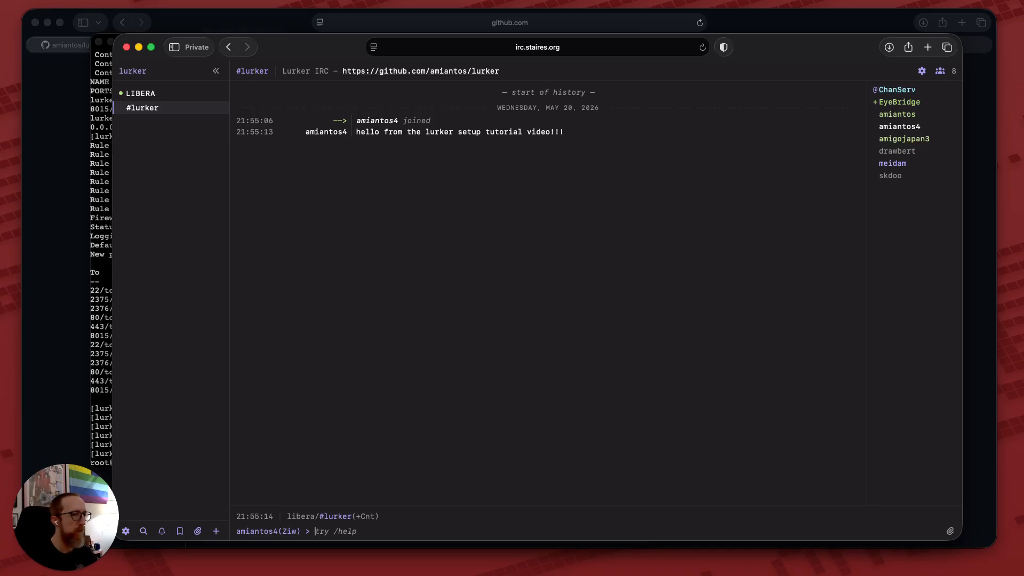
# Confirm the message in the standalone Lurker app window, then bring Safari's #lurker view back.
pyautogui.rightClick(413, 575)
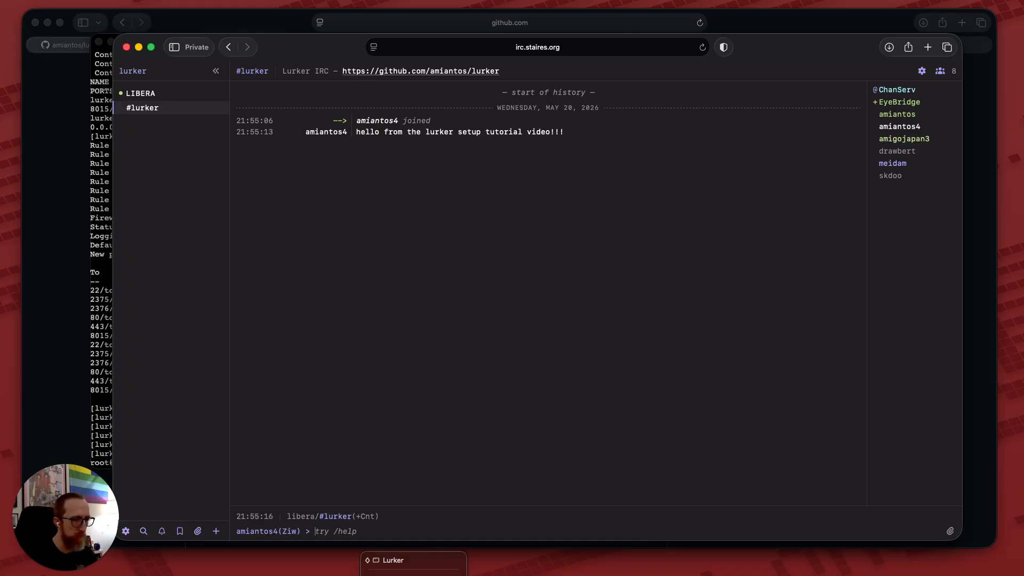
pyautogui.click(393, 560)
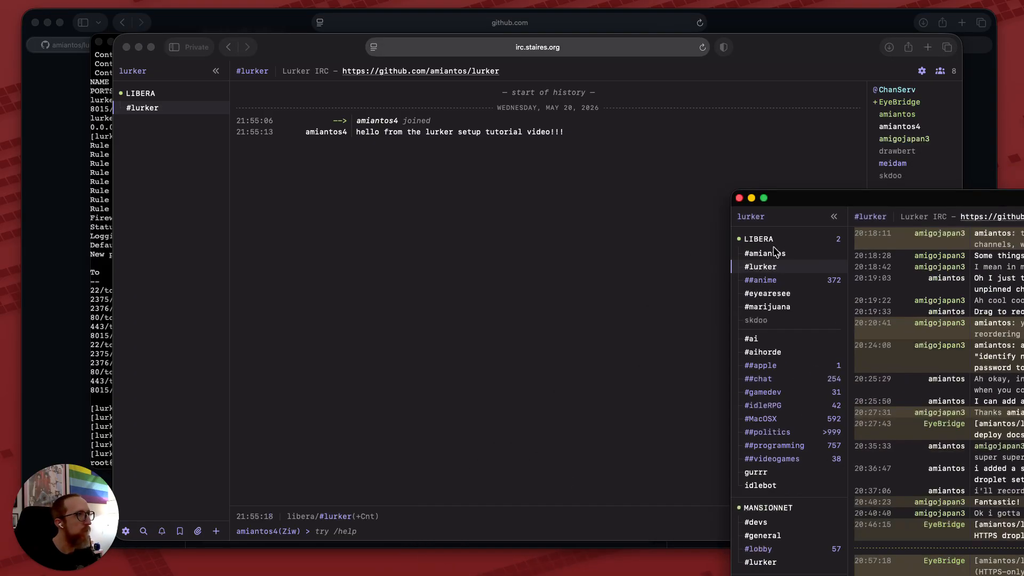
pyautogui.moveTo(858, 199); pyautogui.dragTo(299, 38)
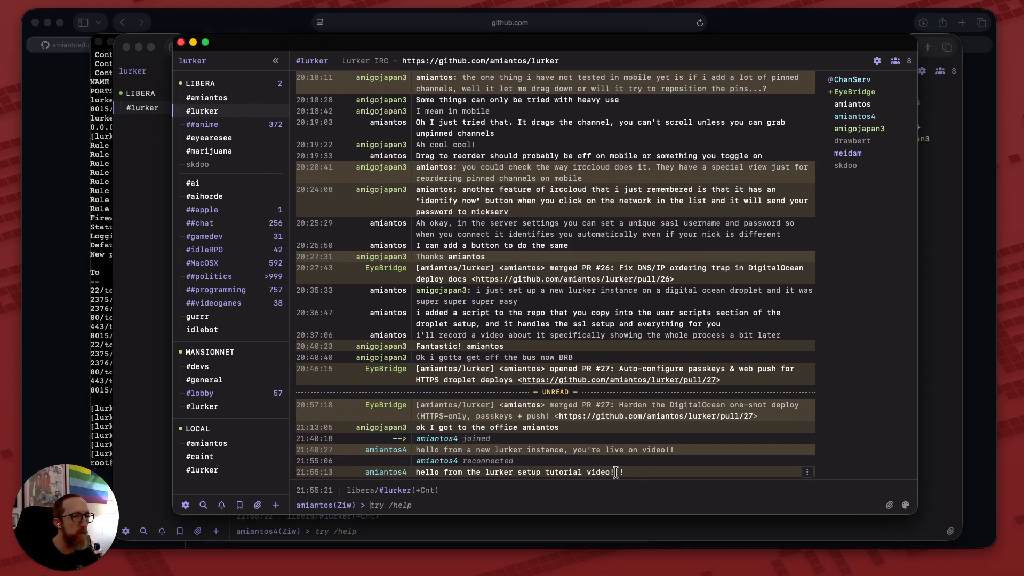
pyautogui.click(156, 219)
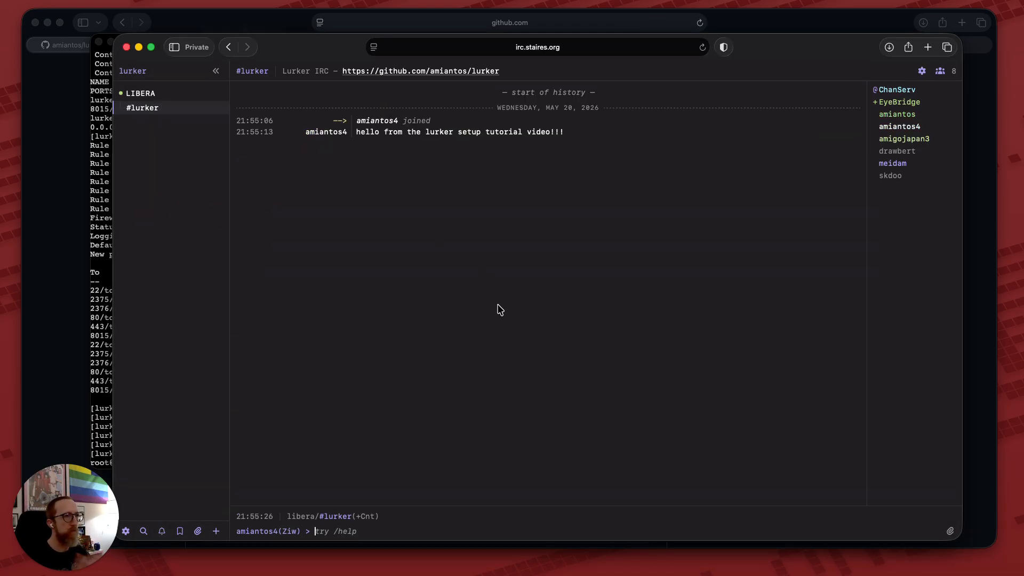